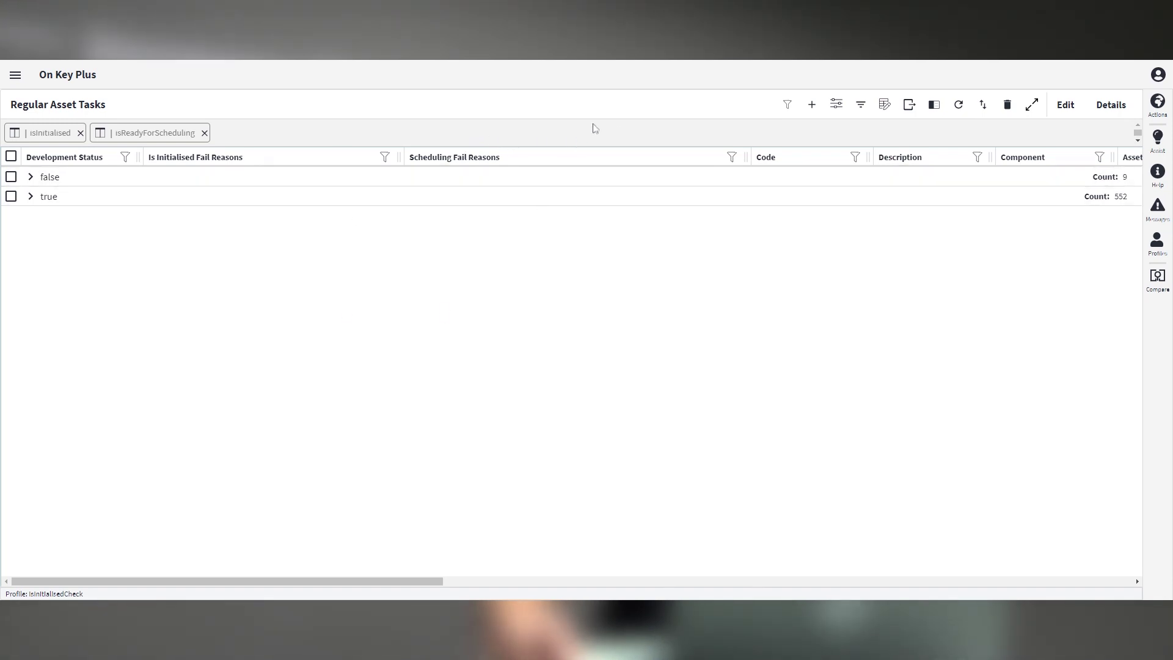
Apply the IsInitialisedCheck grid profile from the saved profiles list.
click(1157, 244)
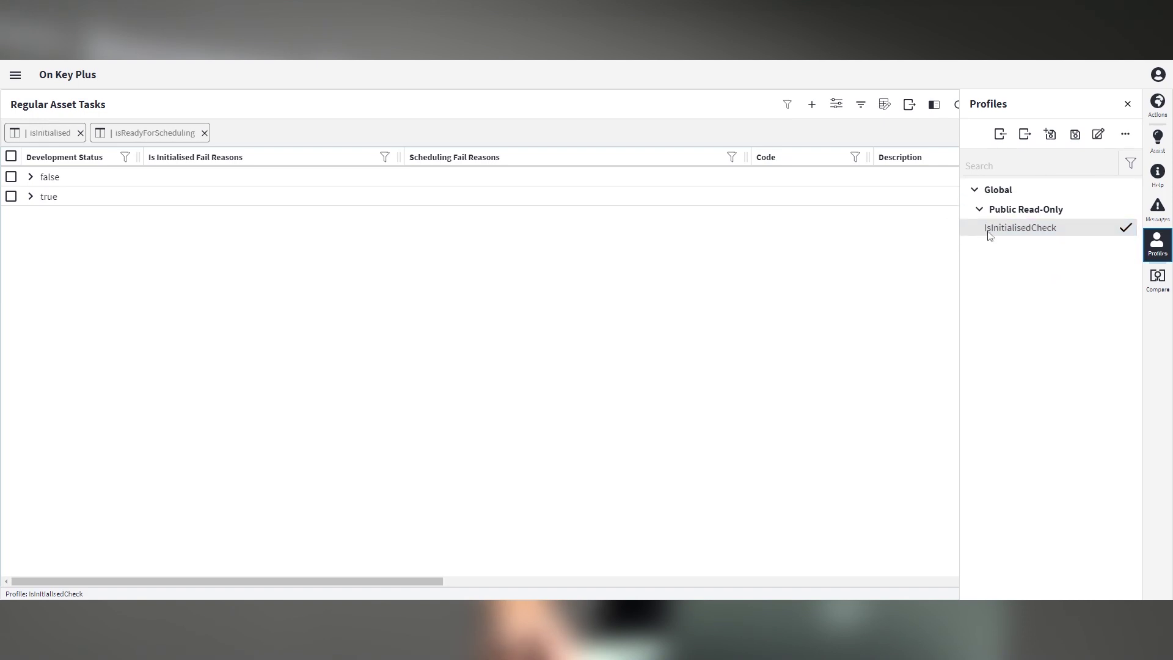
click(1069, 239)
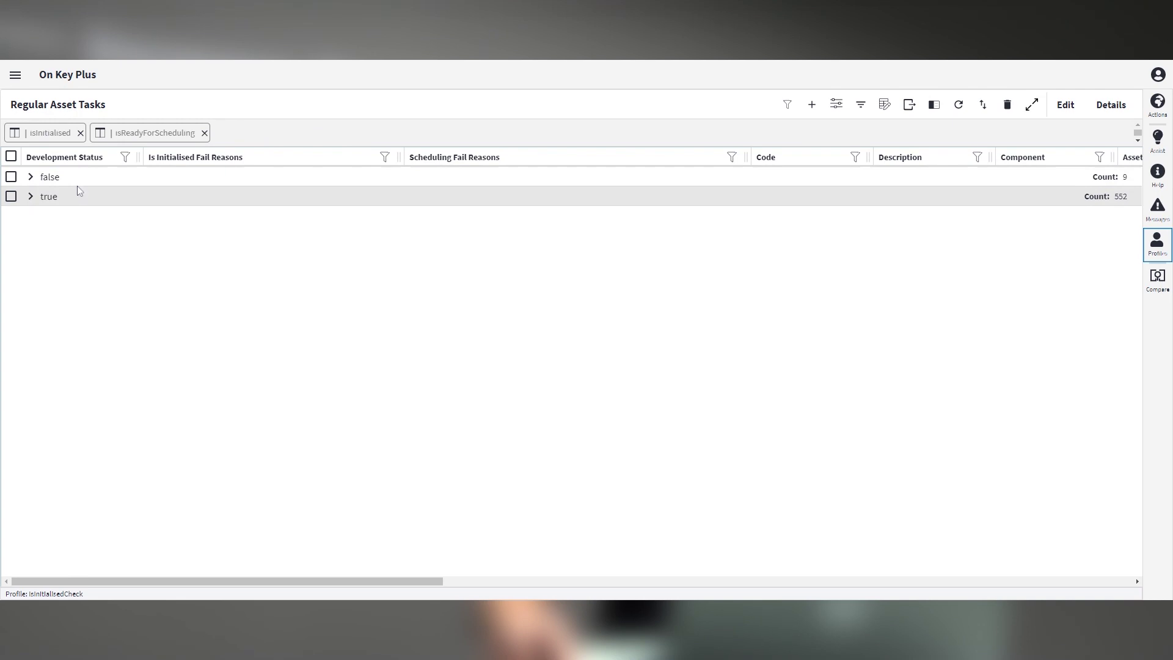
Inspect the nine uninitialised tasks: seven not ready to schedule and two with empty readiness.
click(34, 197)
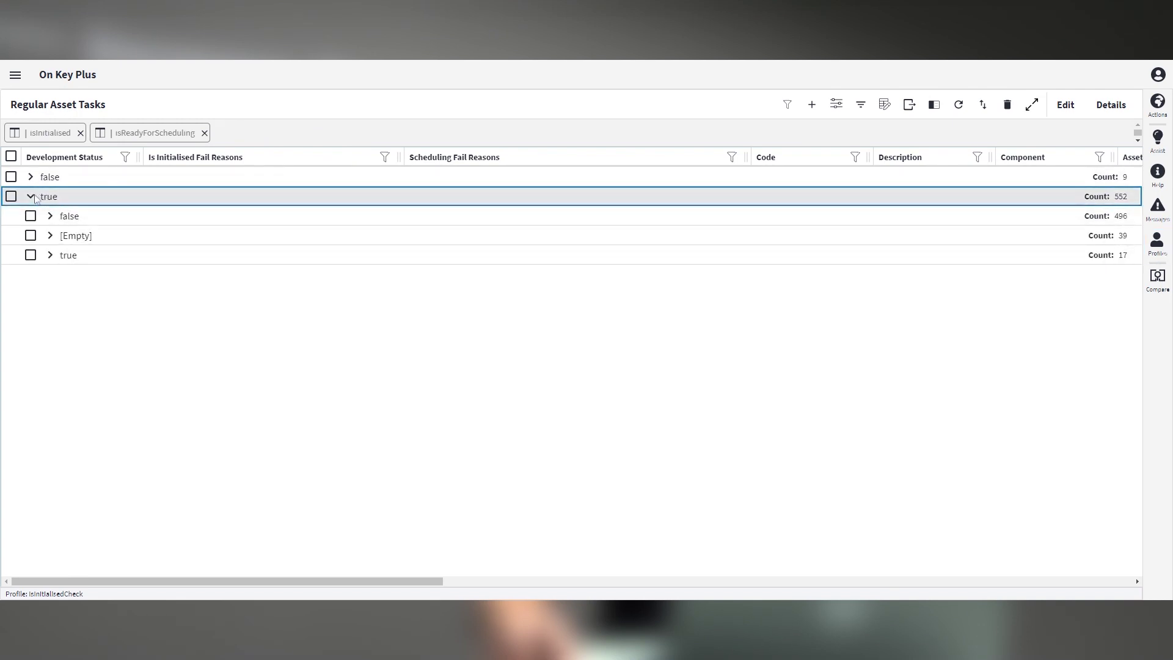
click(35, 199)
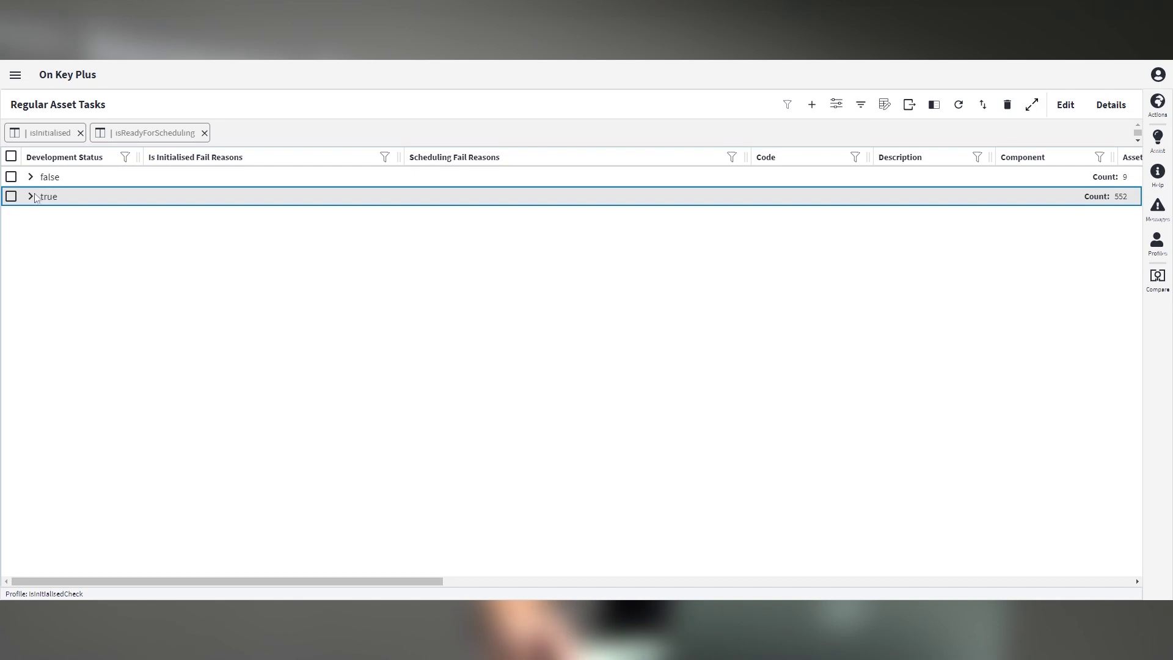
click(30, 178)
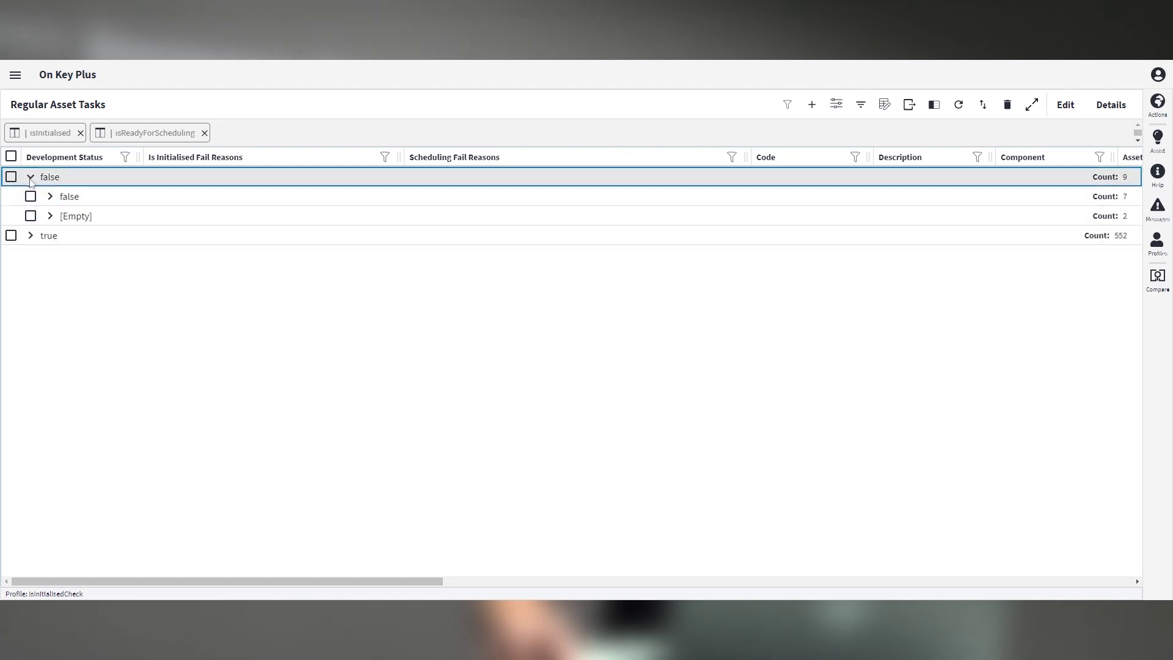
click(51, 196)
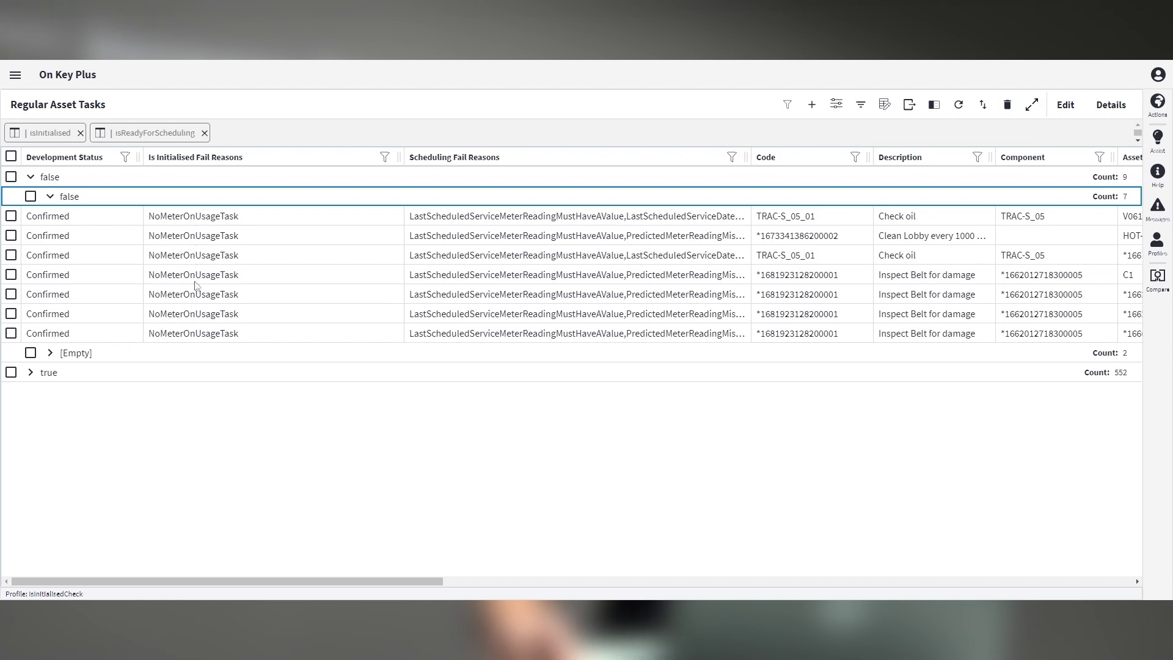
click(80, 353)
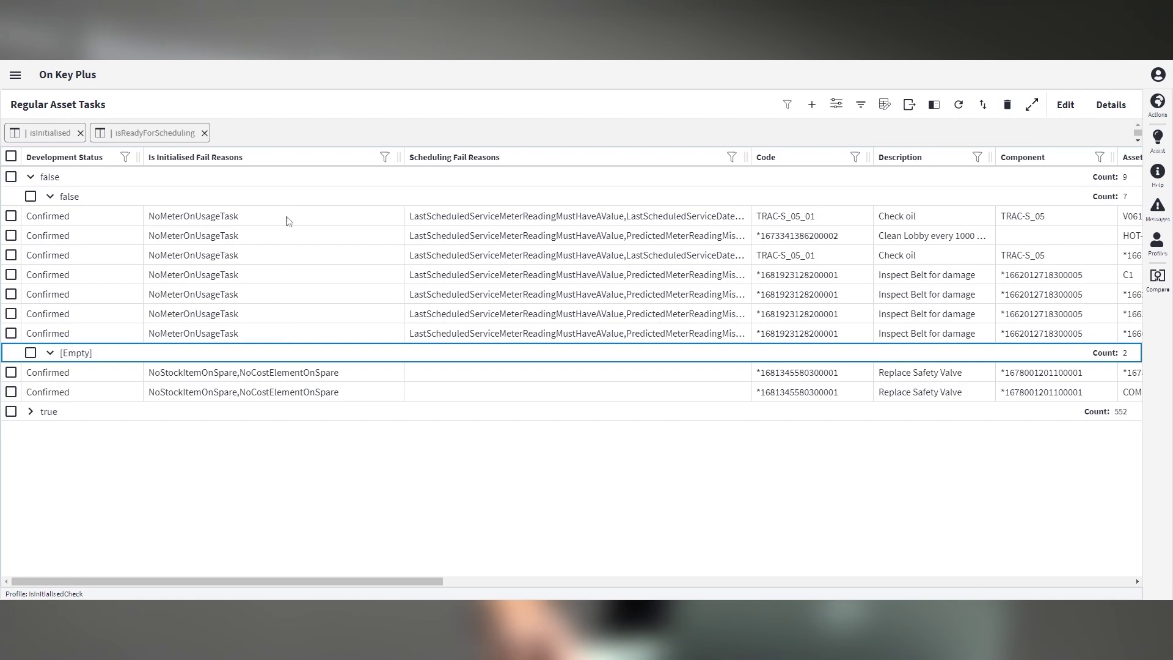
click(51, 196)
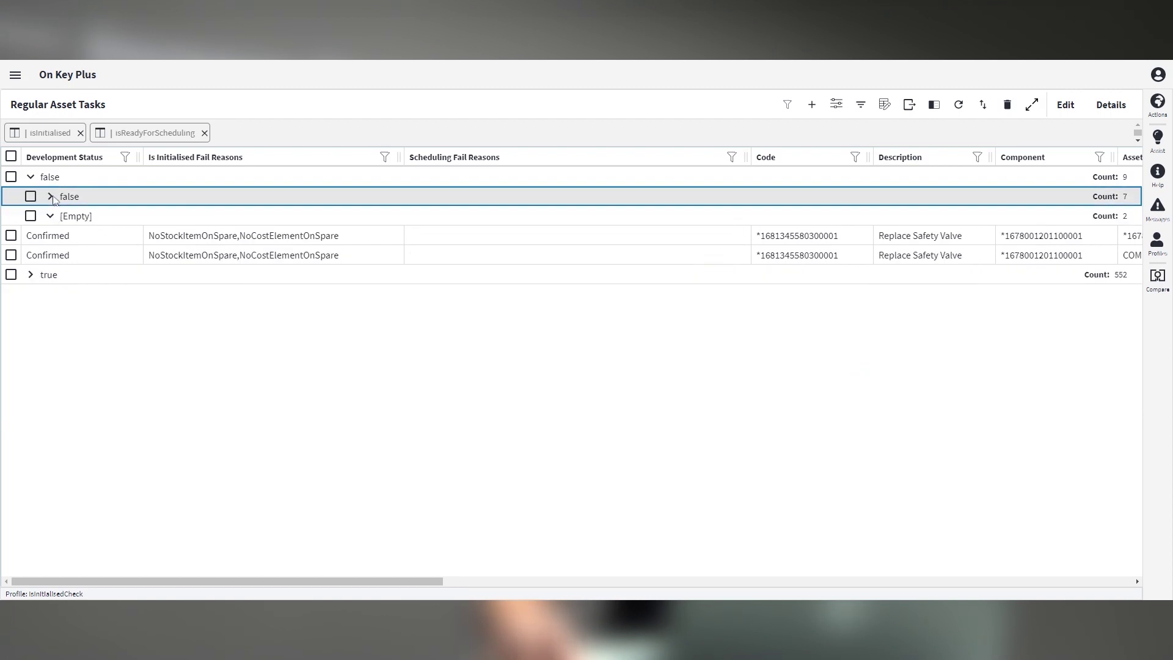
Inspect the 496 initialised tasks not ready for scheduling and their fail reasons.
click(34, 179)
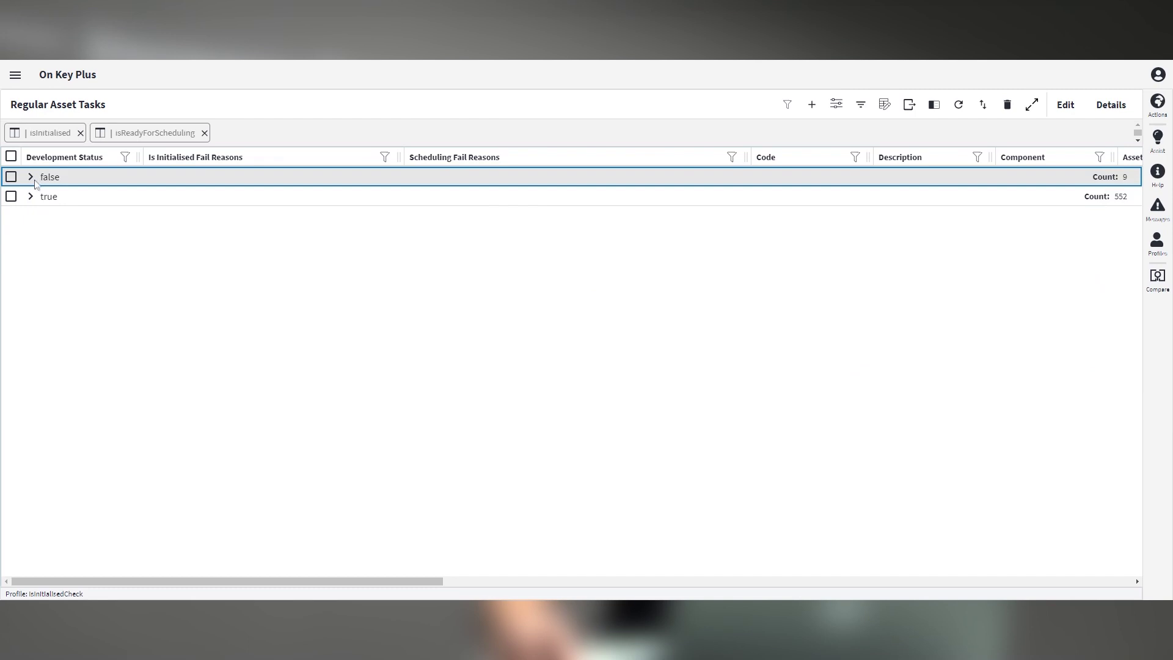
click(43, 196)
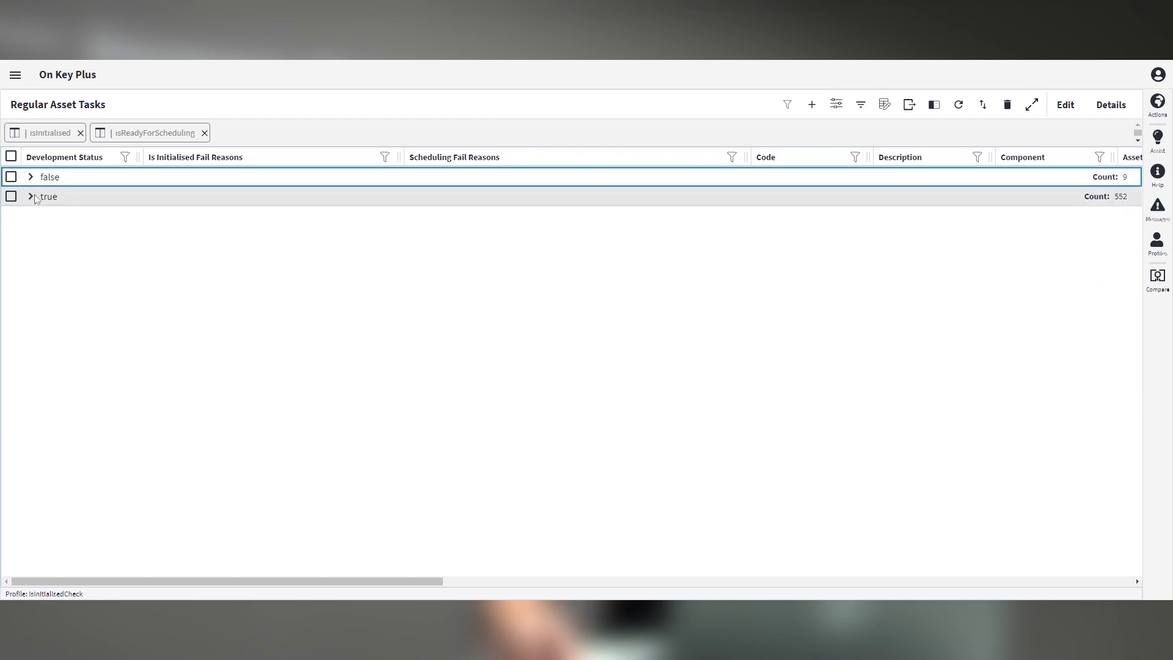
click(44, 196)
click(34, 197)
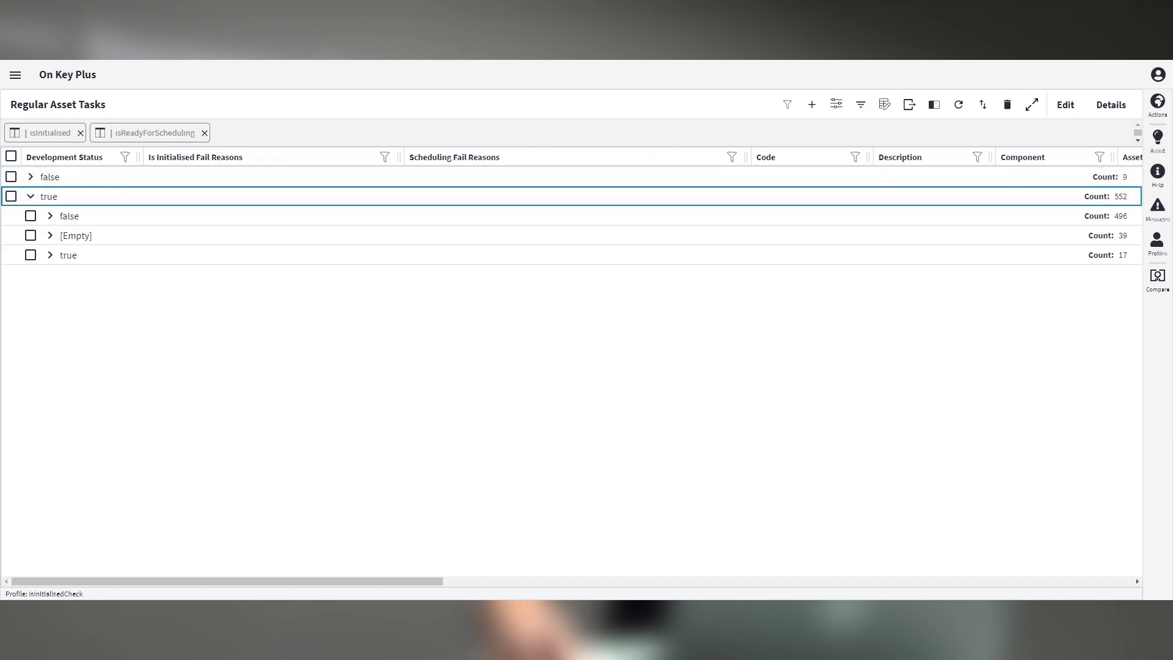
click(50, 217)
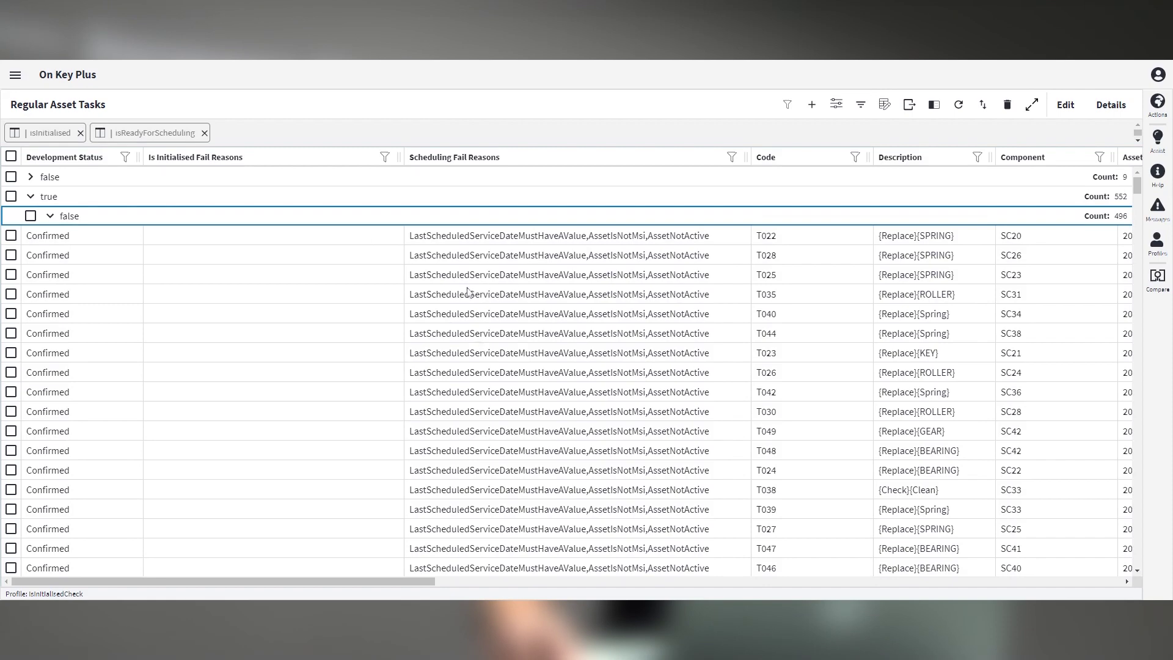
scroll(555, 303, down, 3)
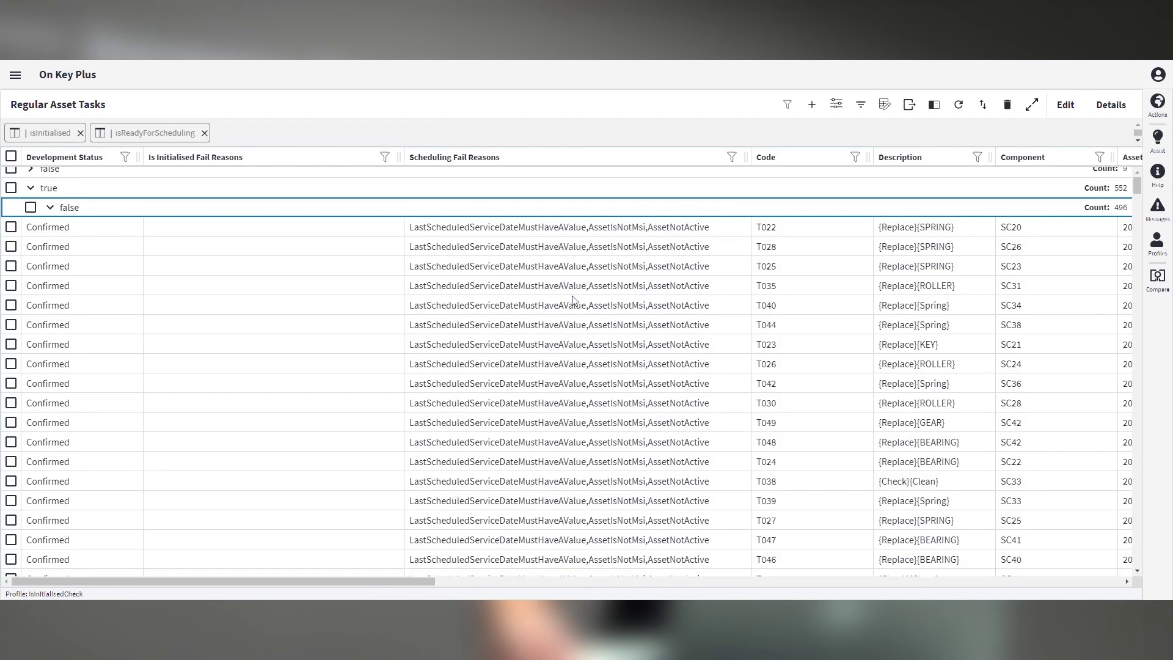
scroll(561, 302, down, 3)
scroll(568, 302, down, 3)
scroll(573, 298, down, 2)
scroll(575, 298, down, 3)
scroll(575, 299, down, 3)
scroll(577, 299, down, 3)
scroll(577, 299, down, 3)
scroll(577, 298, down, 3)
scroll(578, 297, down, 3)
scroll(579, 295, down, 3)
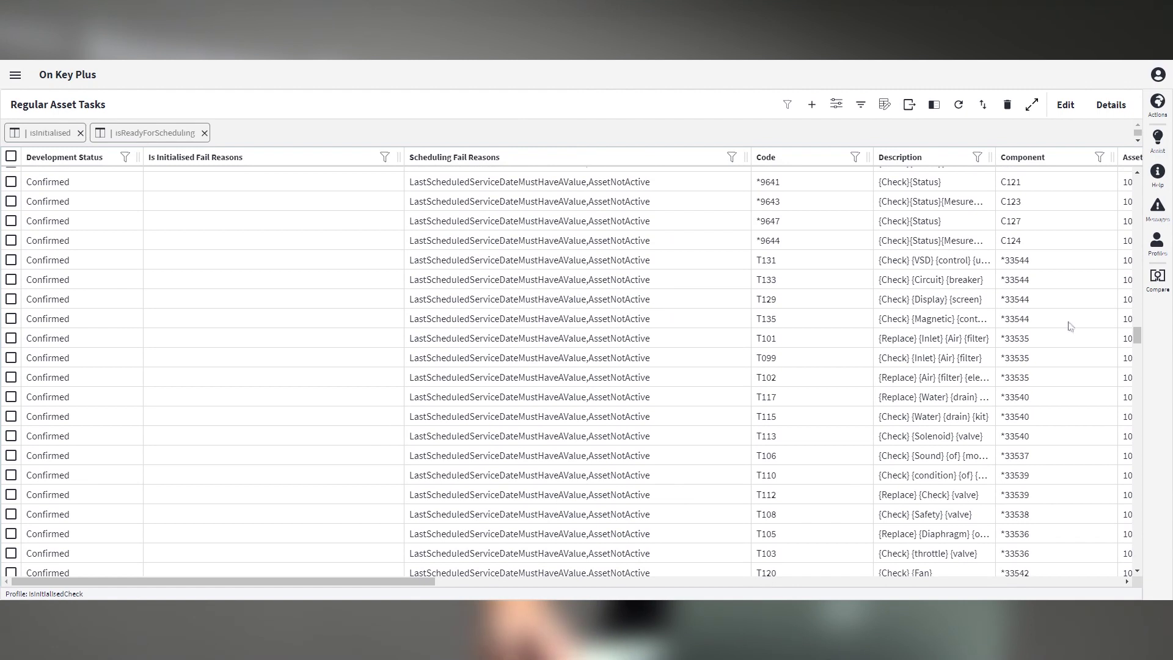
drag(1139, 343, 1138, 183)
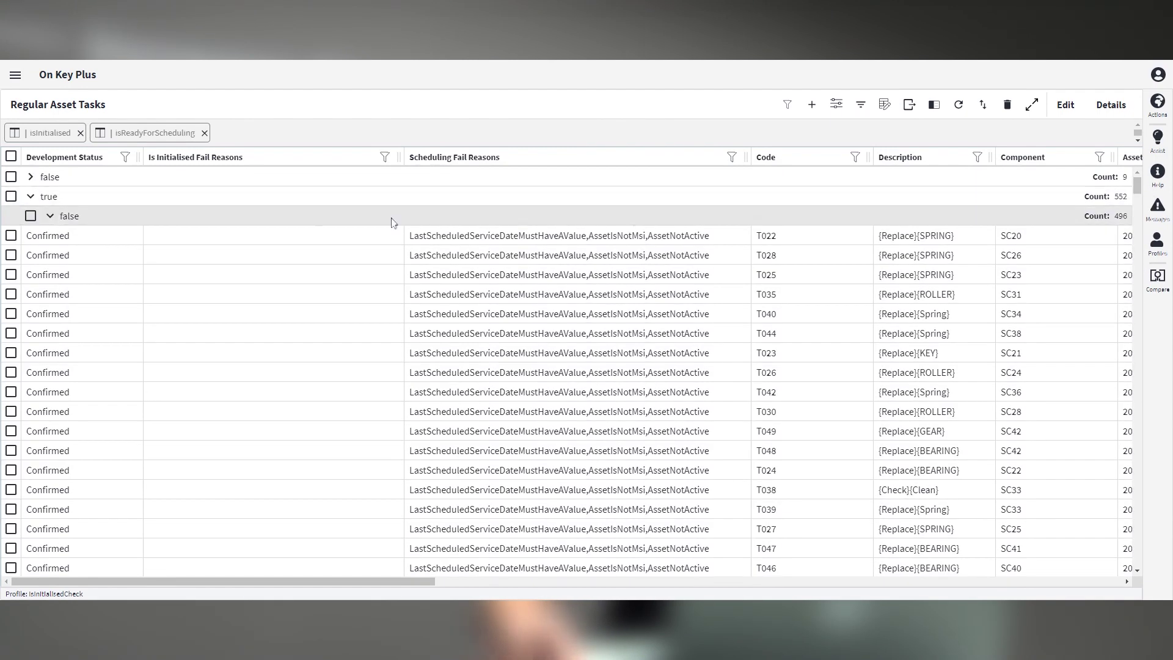
click(51, 217)
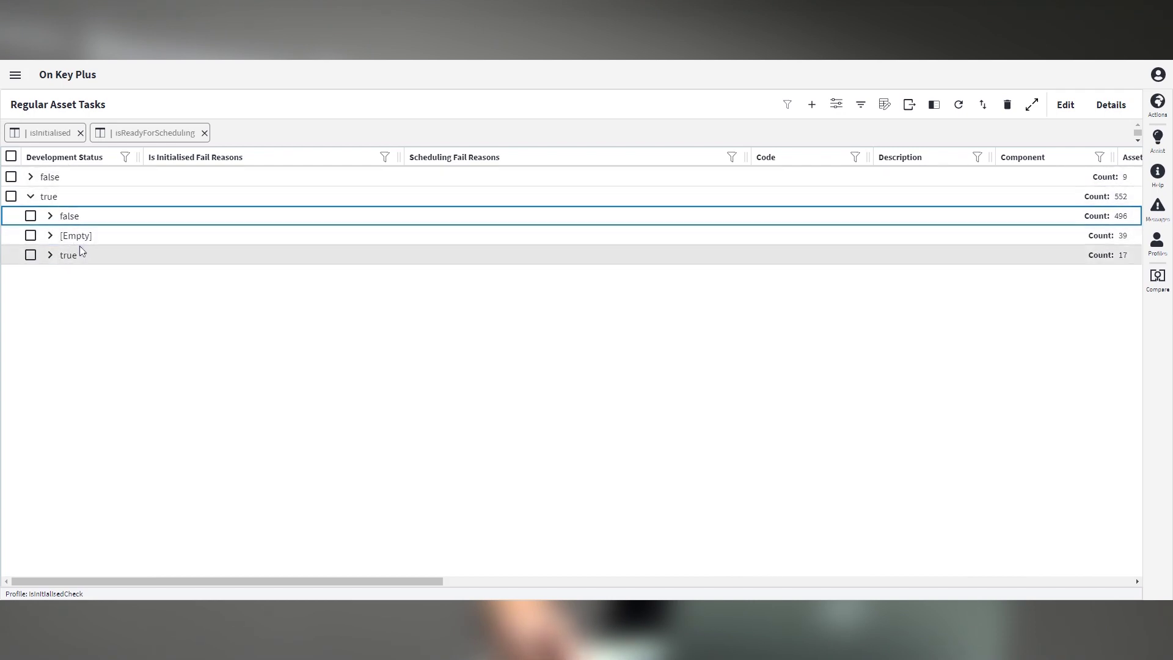
From the 17 ready tasks, show the due tasks of PMP&M_03_01.
click(50, 254)
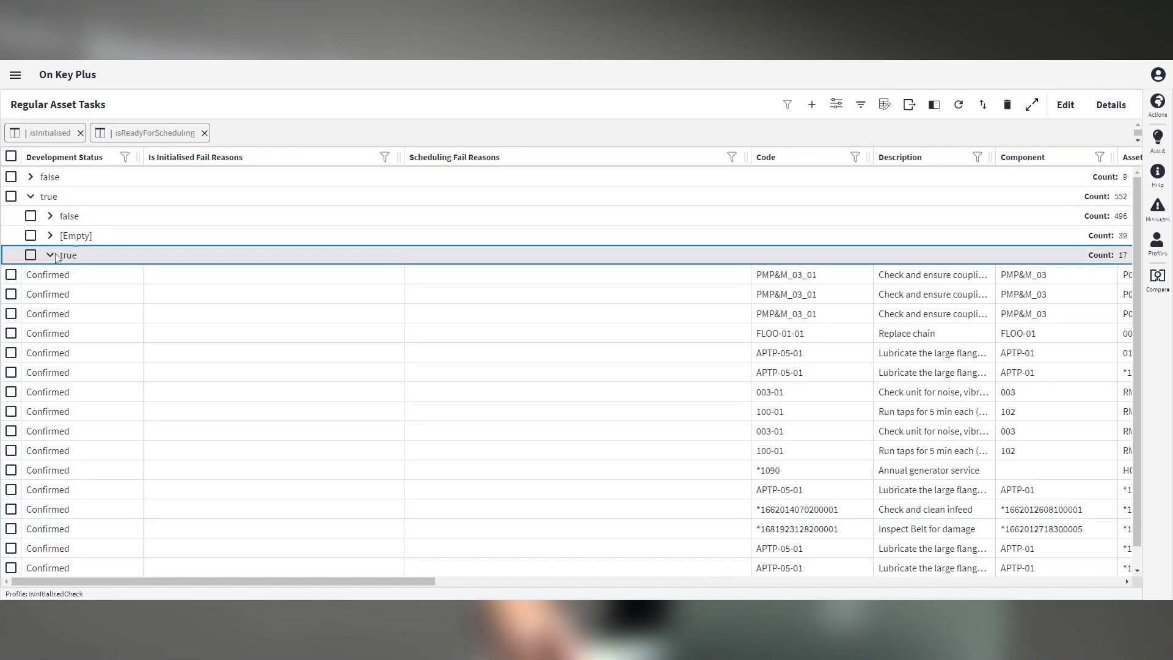
double_click(298, 277)
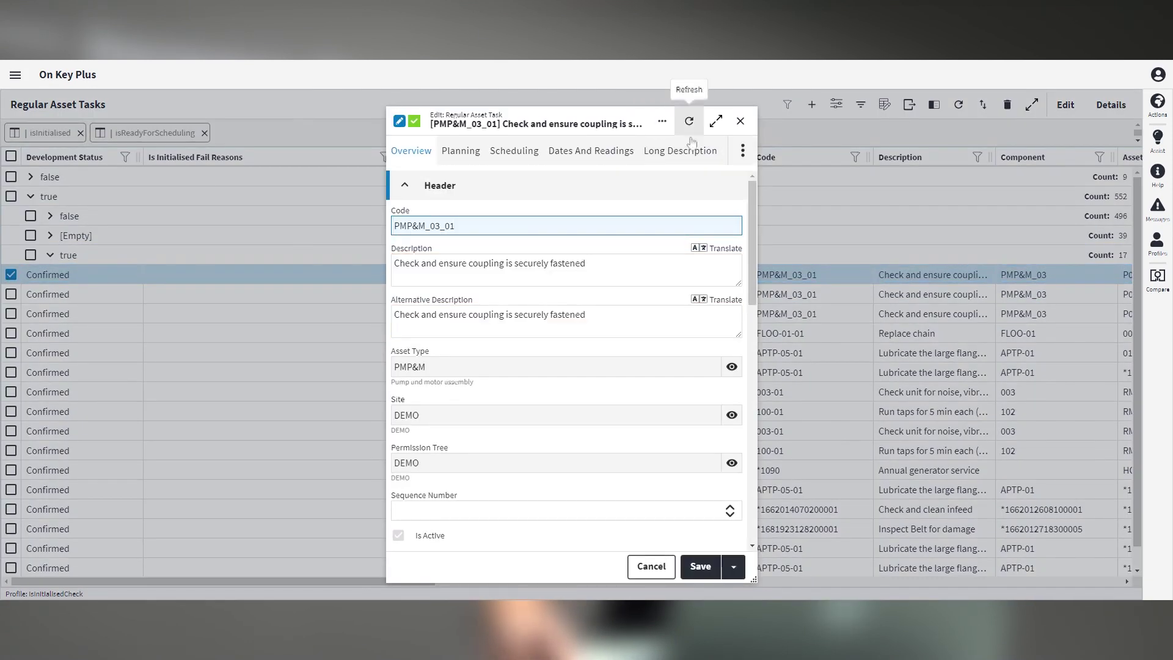
click(743, 150)
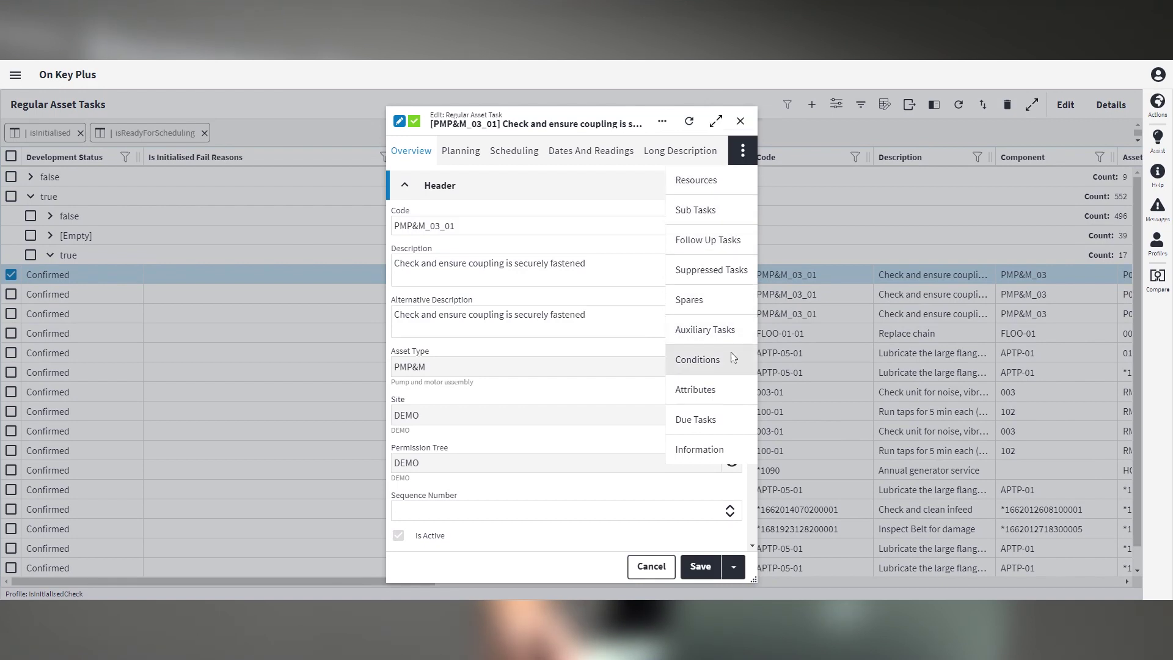
click(724, 419)
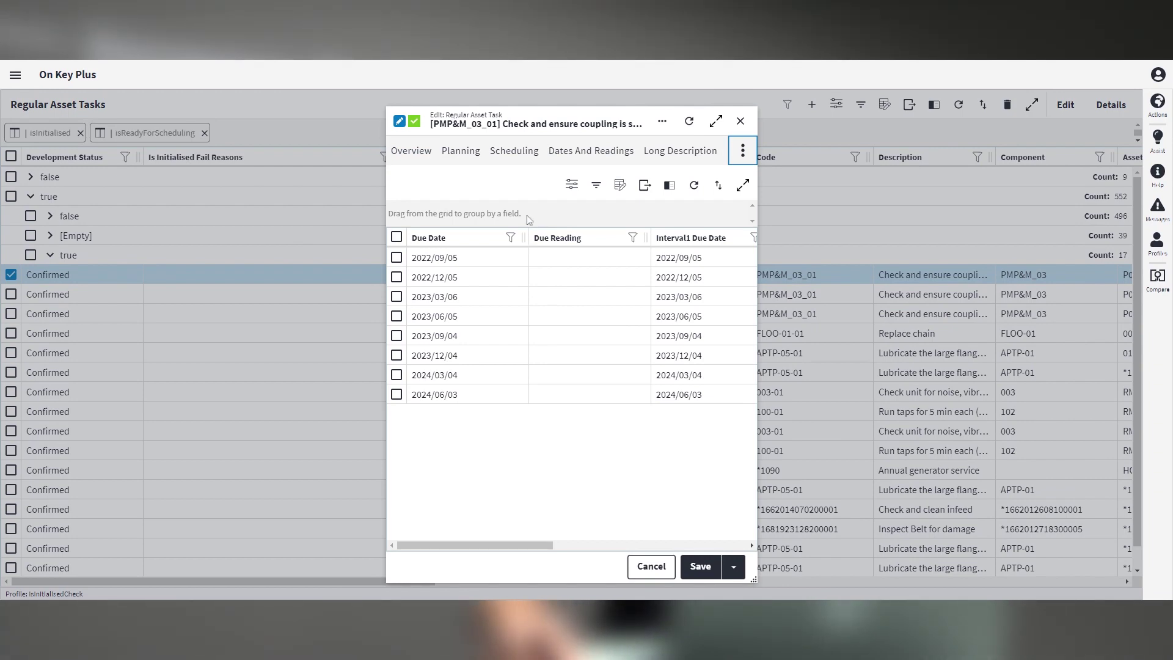
Sort the eight due tasks by due date ascending, 2022/09/05 to 2024/06/03.
click(479, 240)
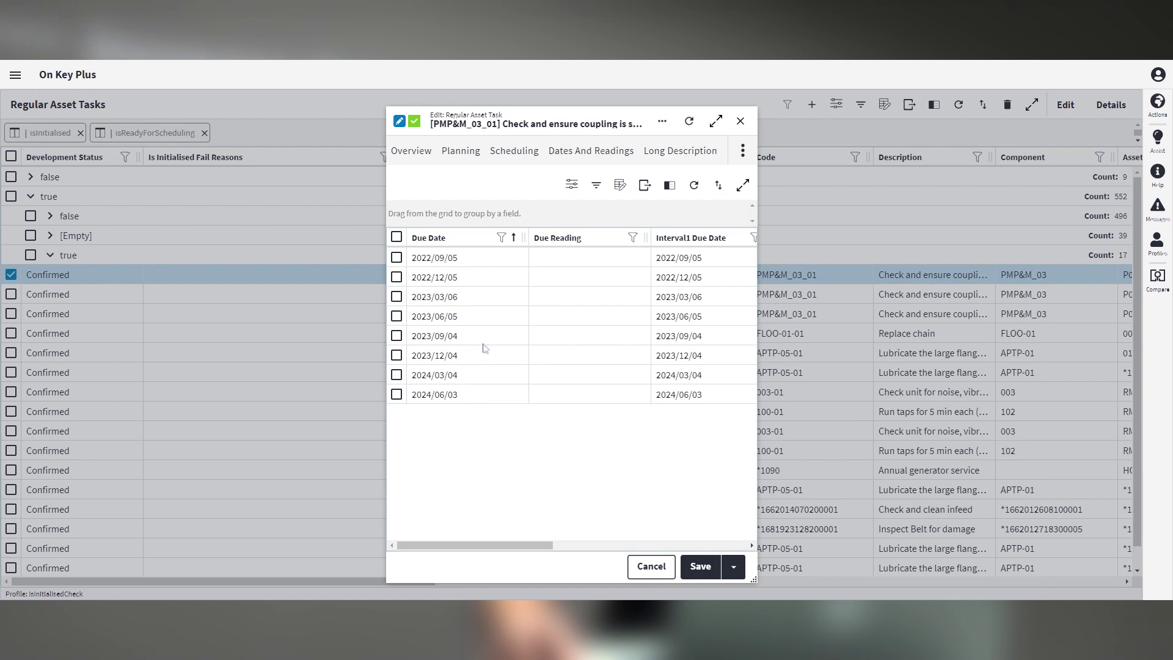
click(742, 151)
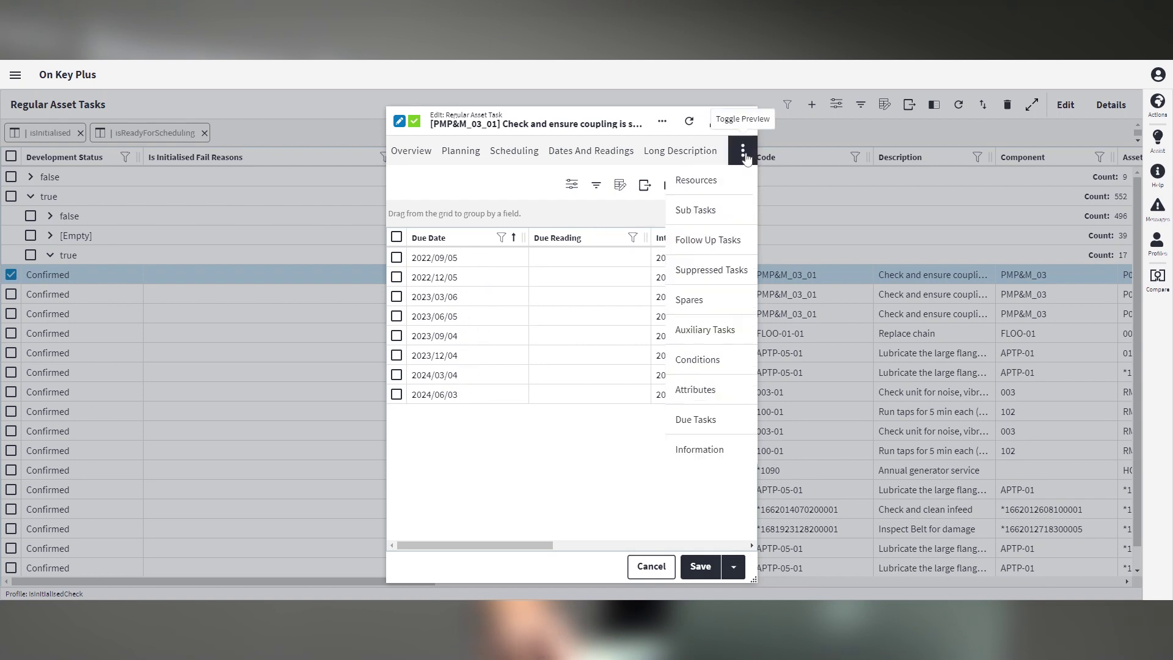
click(717, 429)
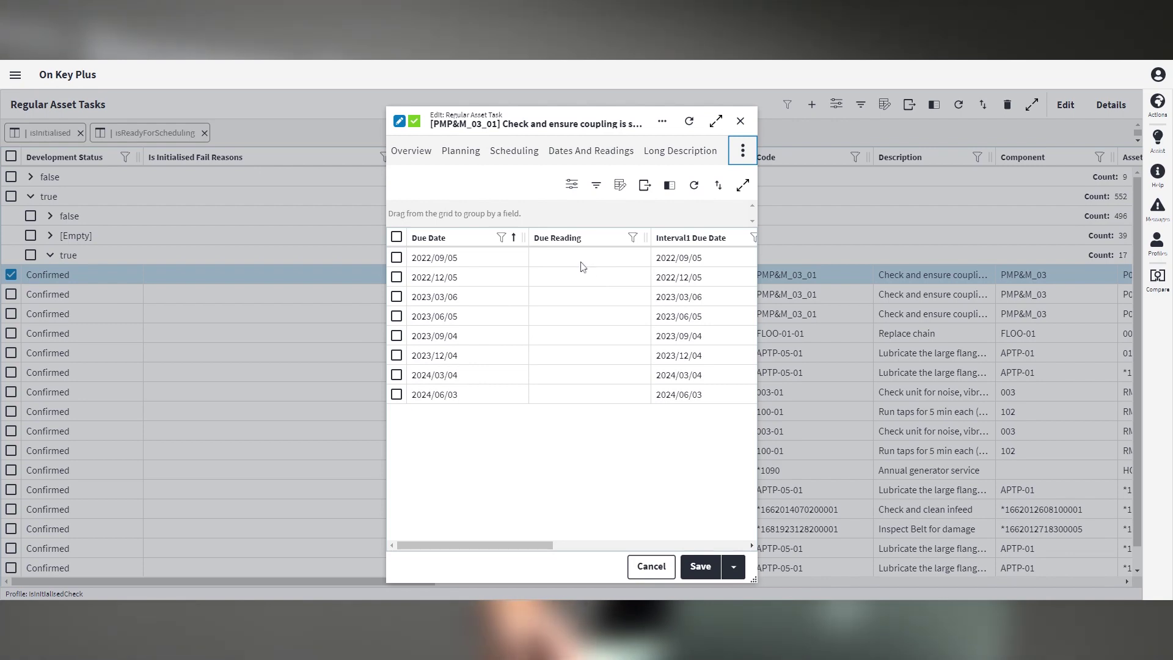
Navigate to the empty Proposed Work Orders page via menu search 'propos'.
click(15, 75)
text(A)
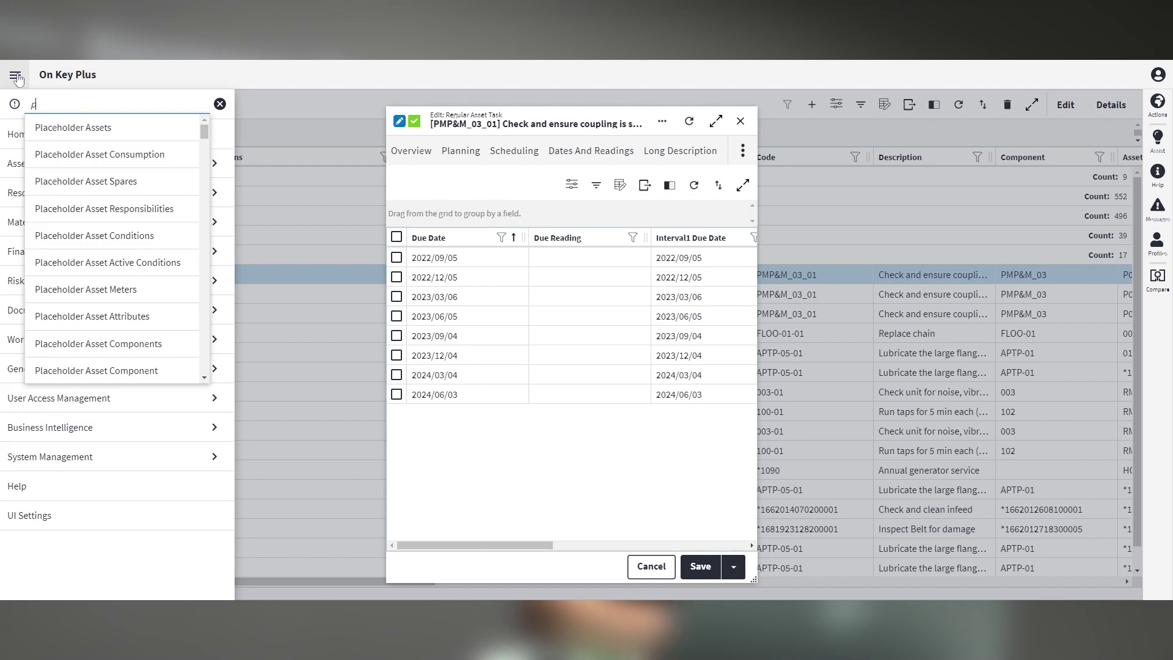
text(ropos)
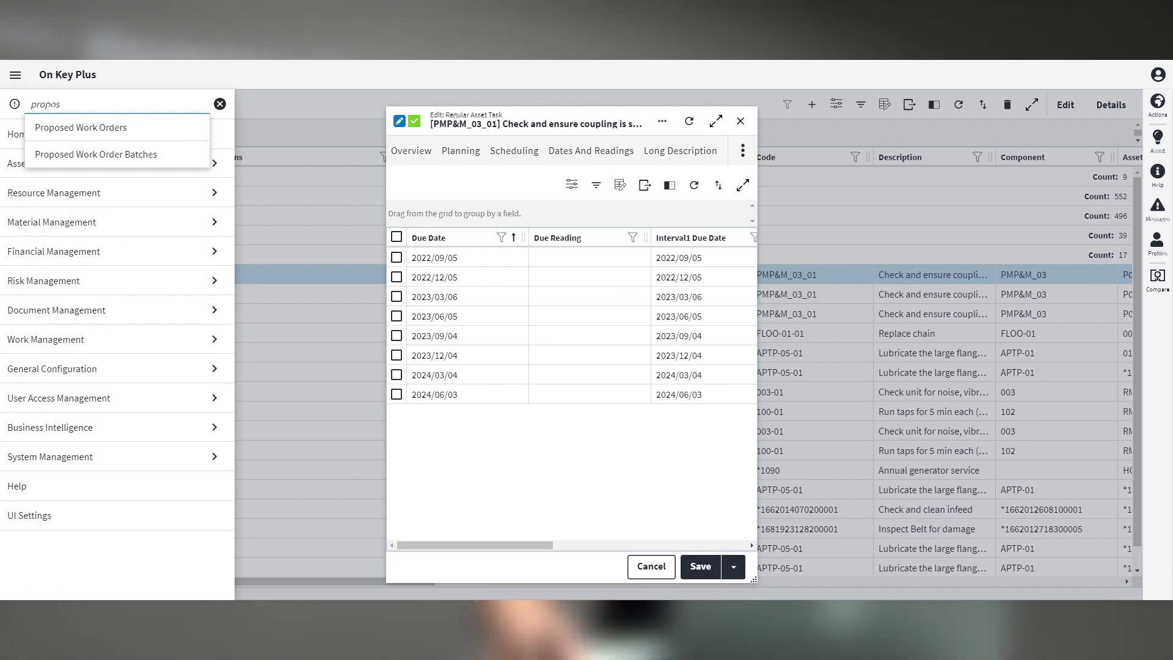
click(77, 127)
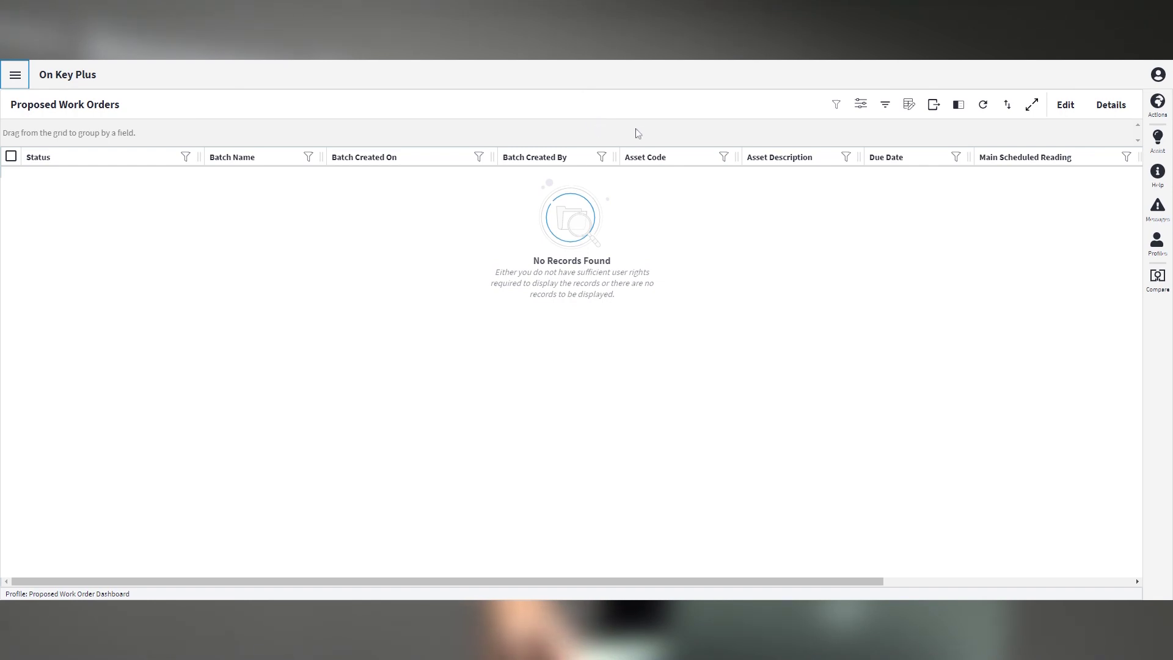
Start Generate Proposed Work Orders from Assist with a 31-day future range.
click(1157, 138)
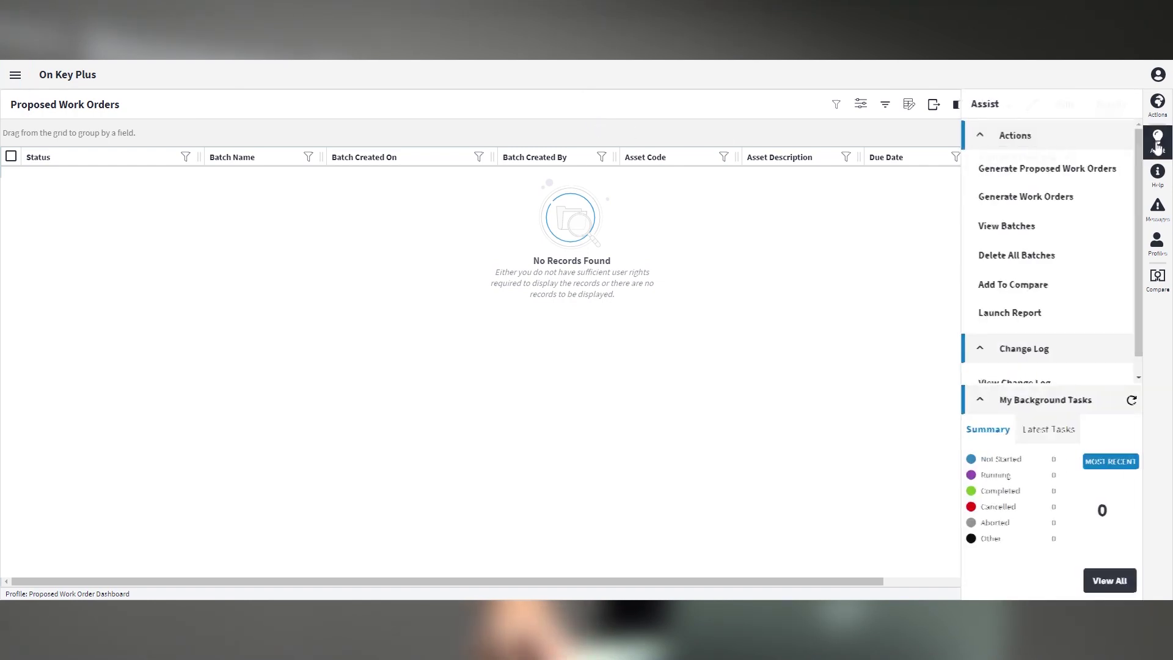
click(1060, 172)
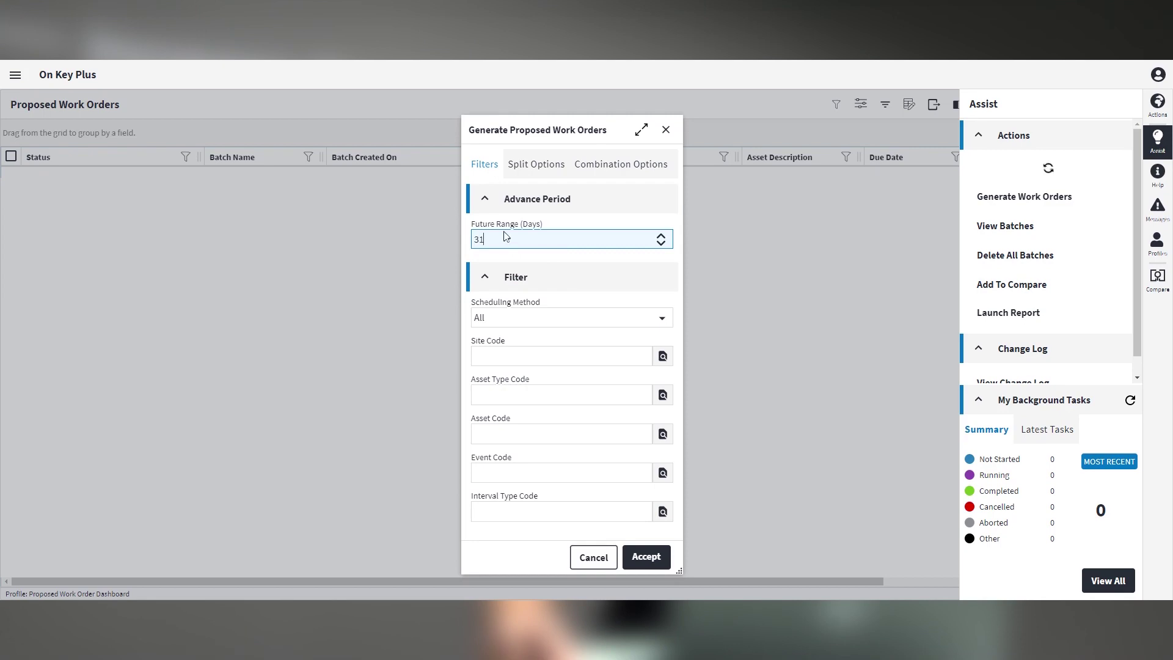
key(Tab)
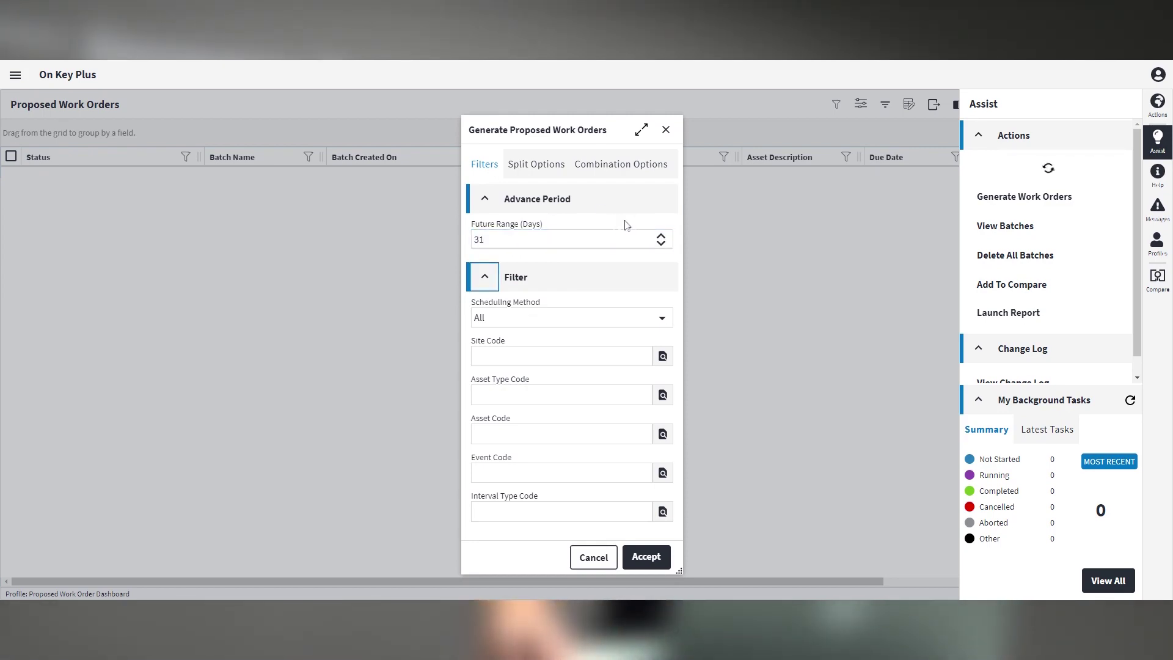
click(551, 434)
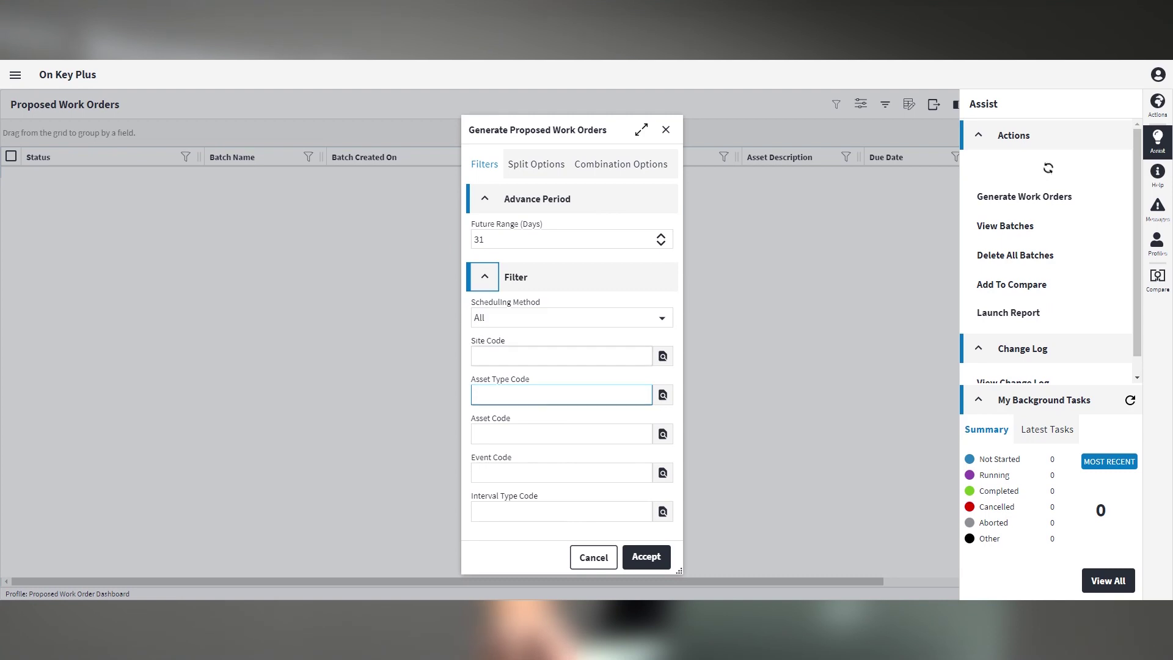
Review the Split Options, leaving classifications, responsibilities and conditions unticked.
click(554, 165)
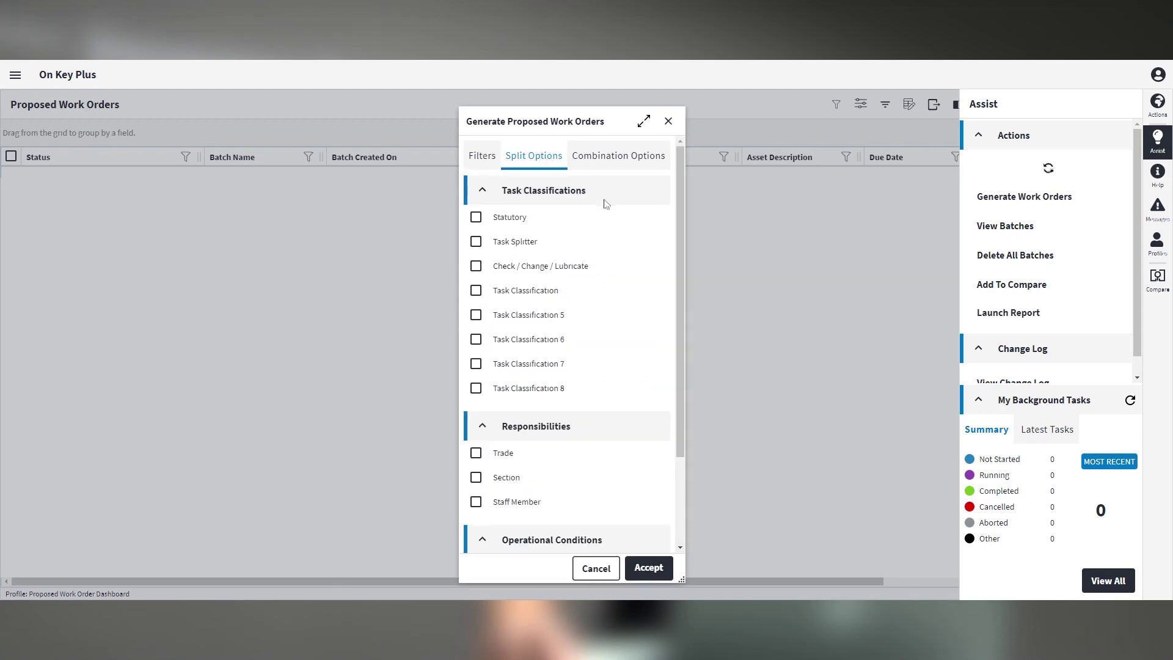
scroll(608, 326, down, 3)
scroll(608, 325, up, 3)
scroll(608, 328, down, 3)
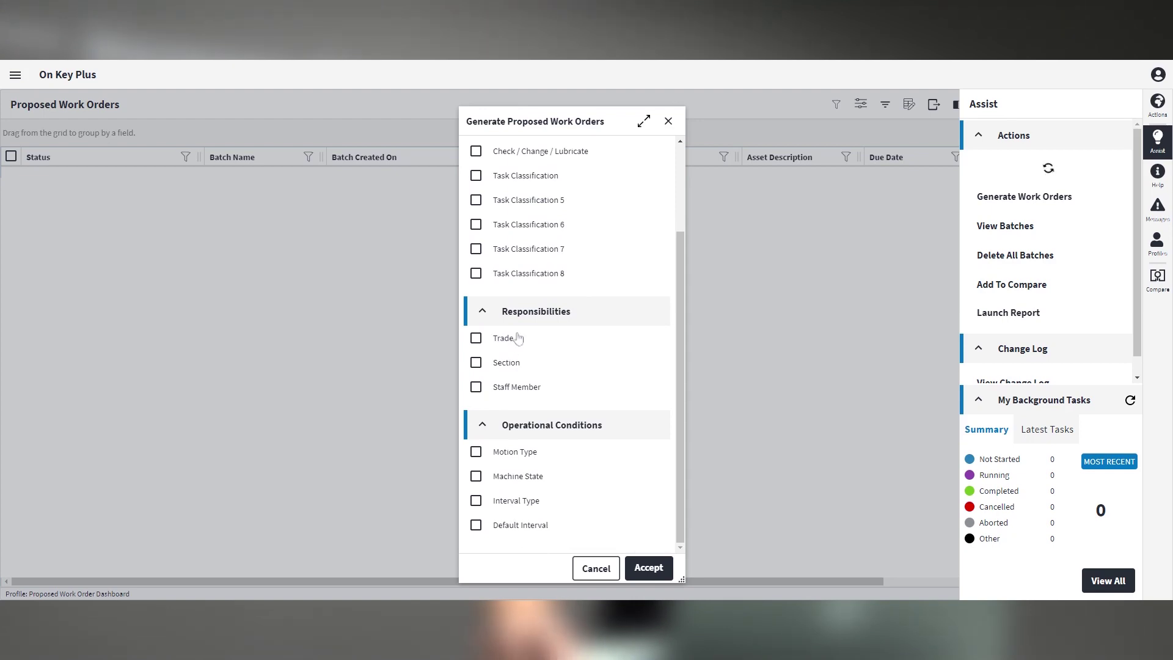
scroll(516, 341, up, 3)
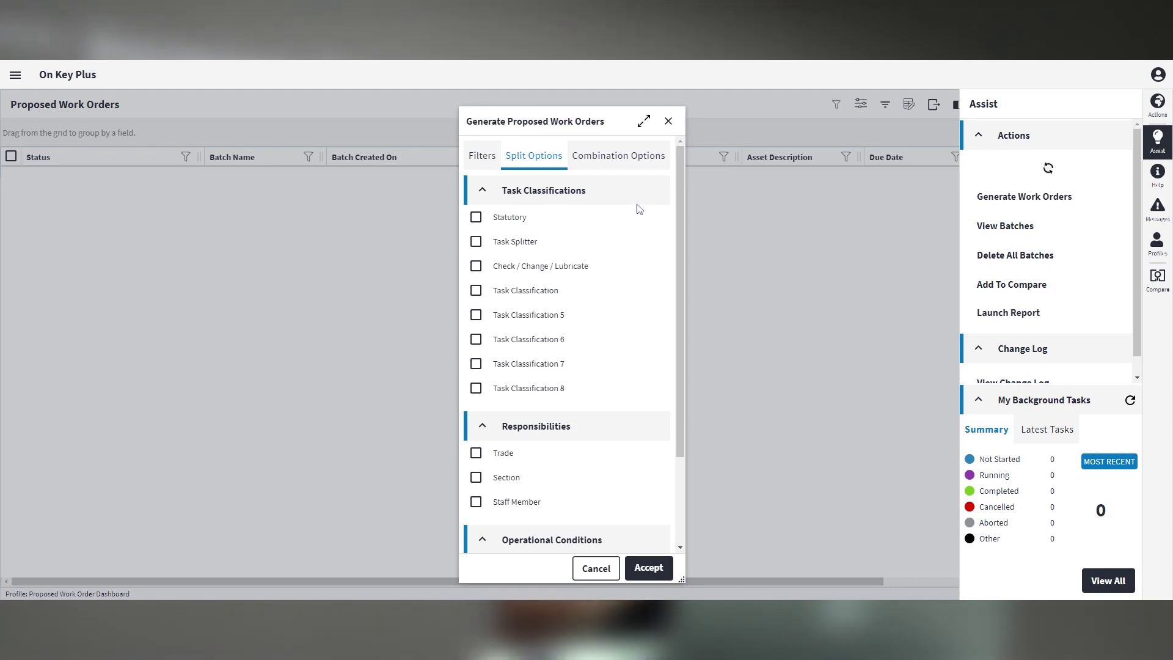
scroll(613, 357, down, 3)
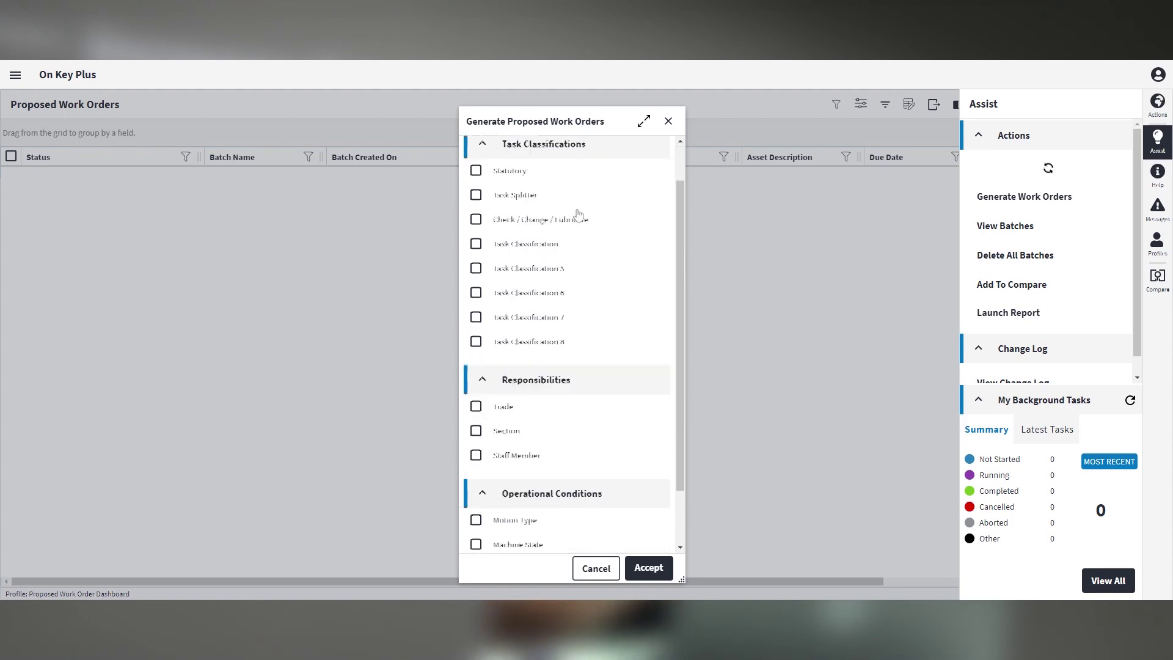
Accept generation, refresh to list the proposals and widen the Batch Name column.
click(648, 568)
click(652, 396)
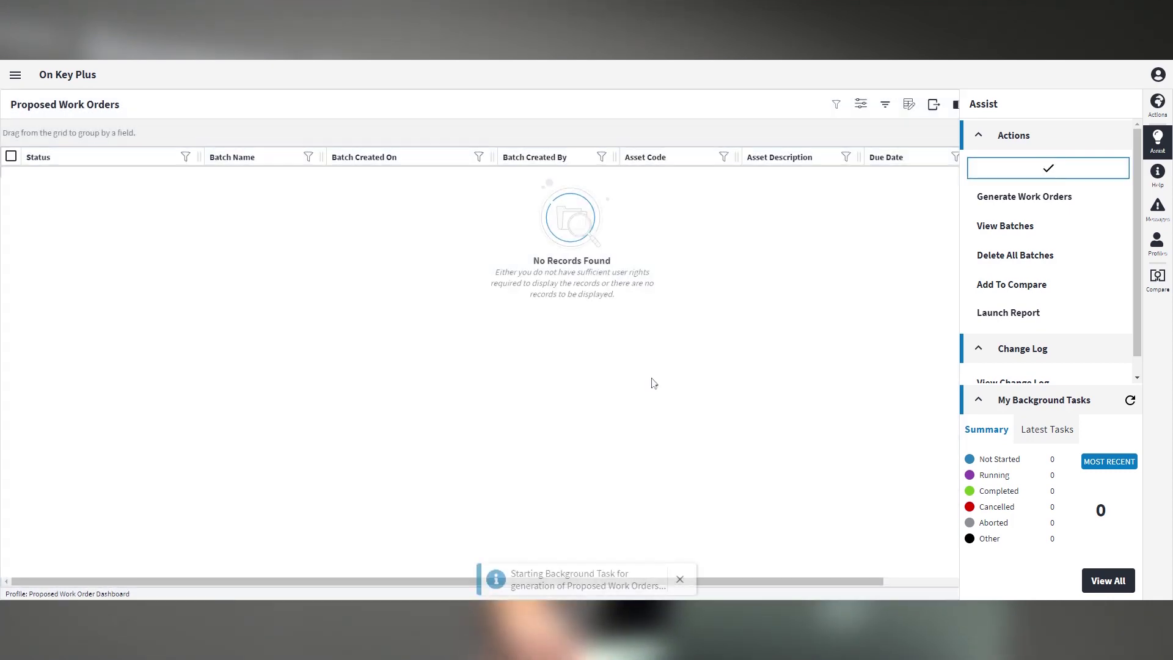
click(1159, 147)
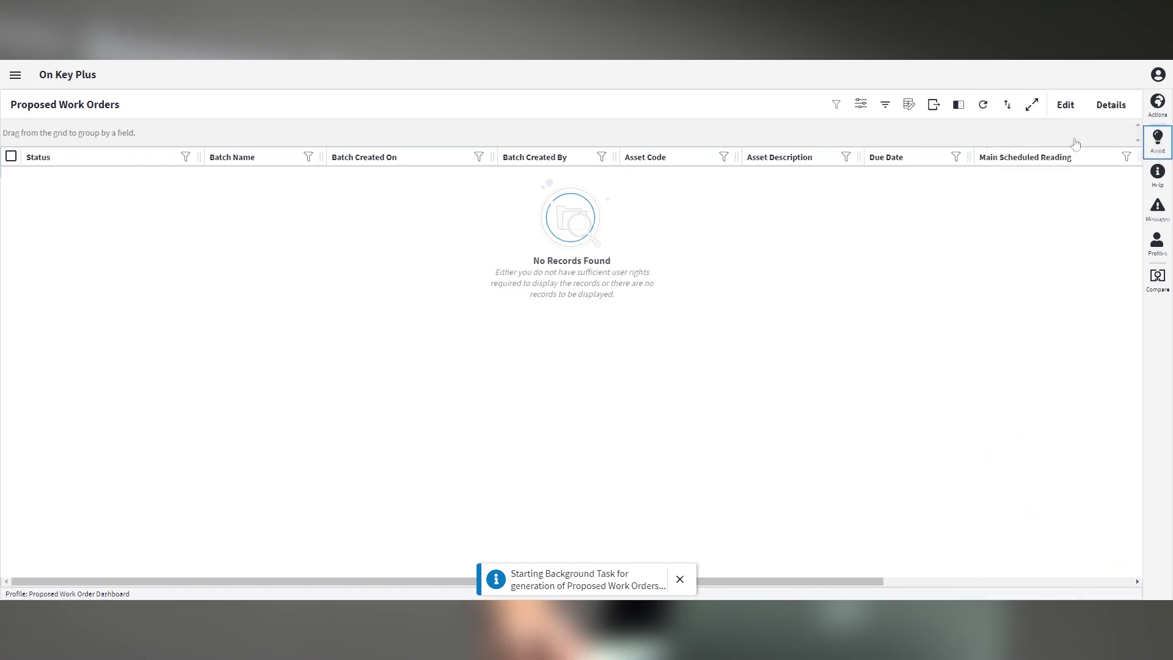
click(982, 107)
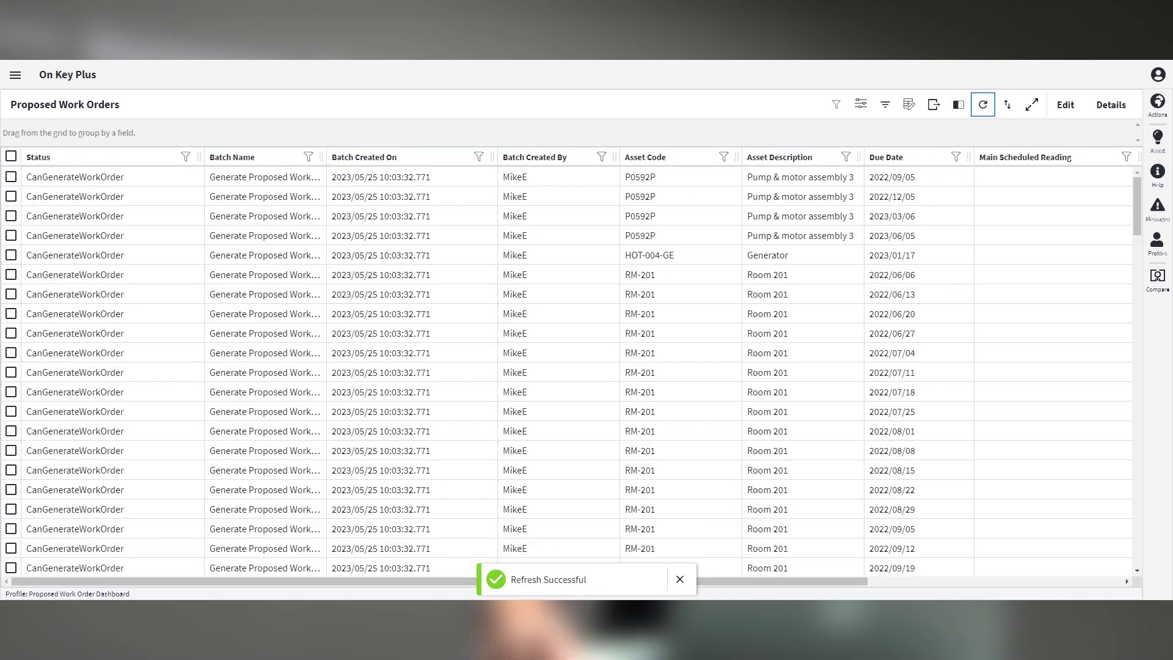
drag(324, 157, 433, 159)
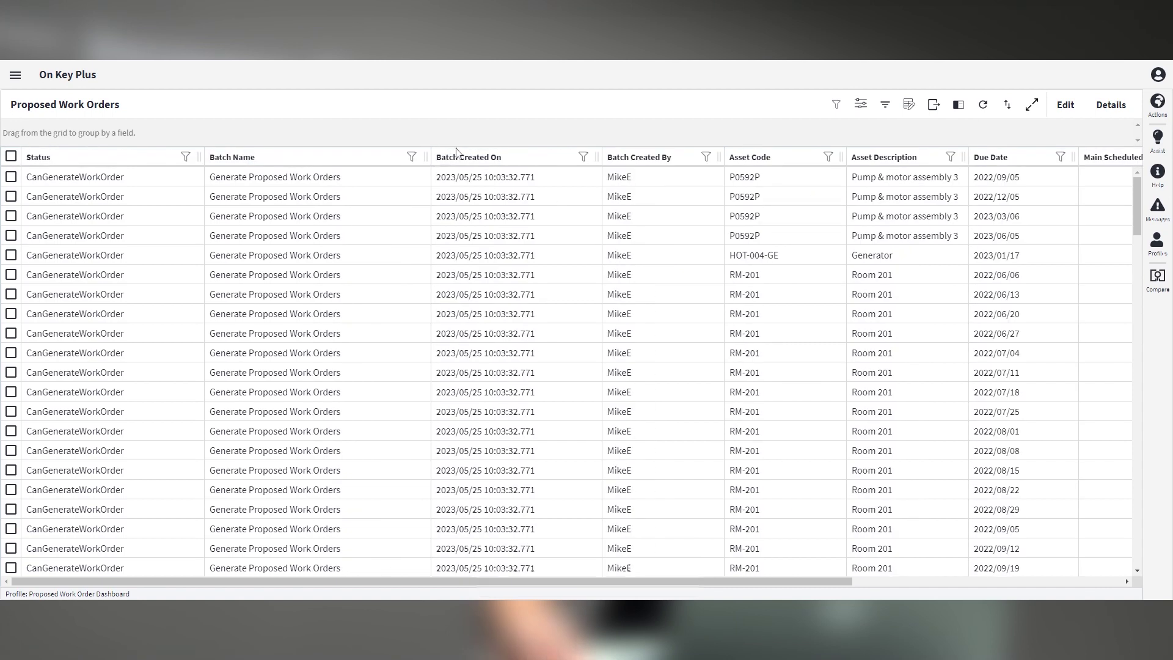
double_click(553, 238)
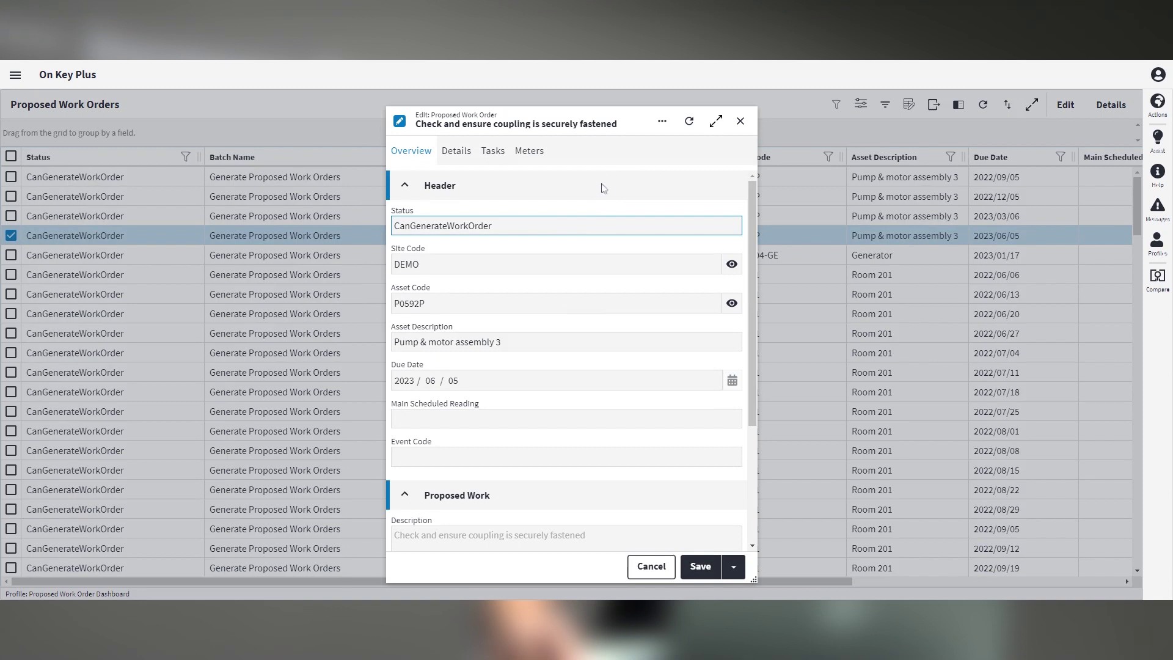
click(494, 150)
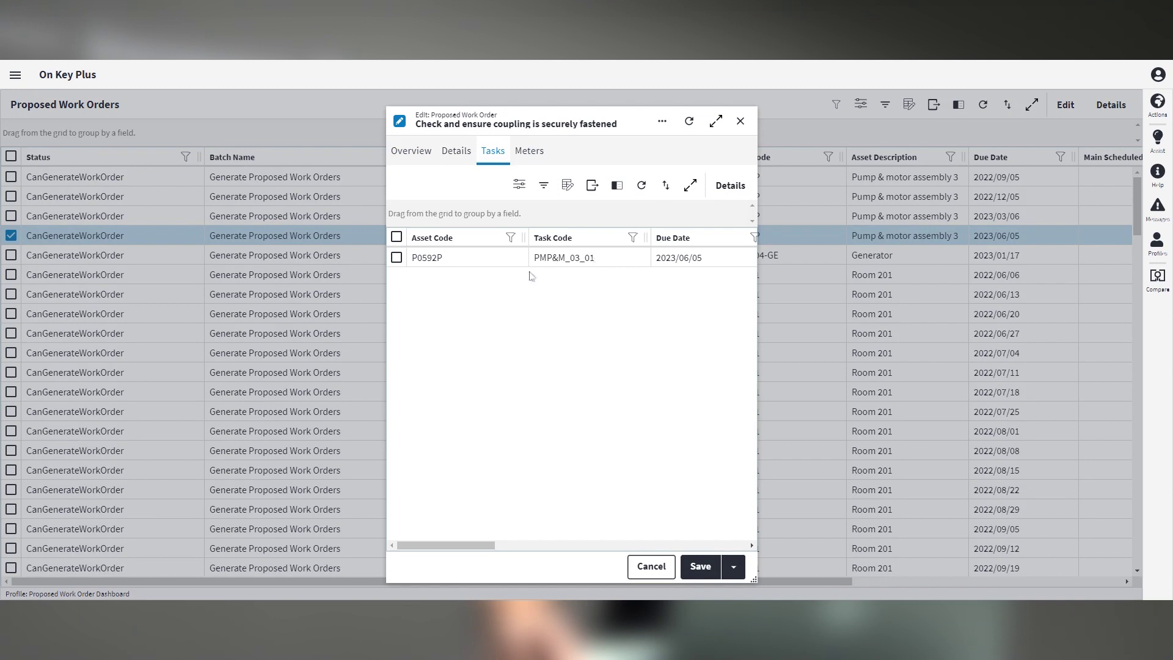
click(415, 151)
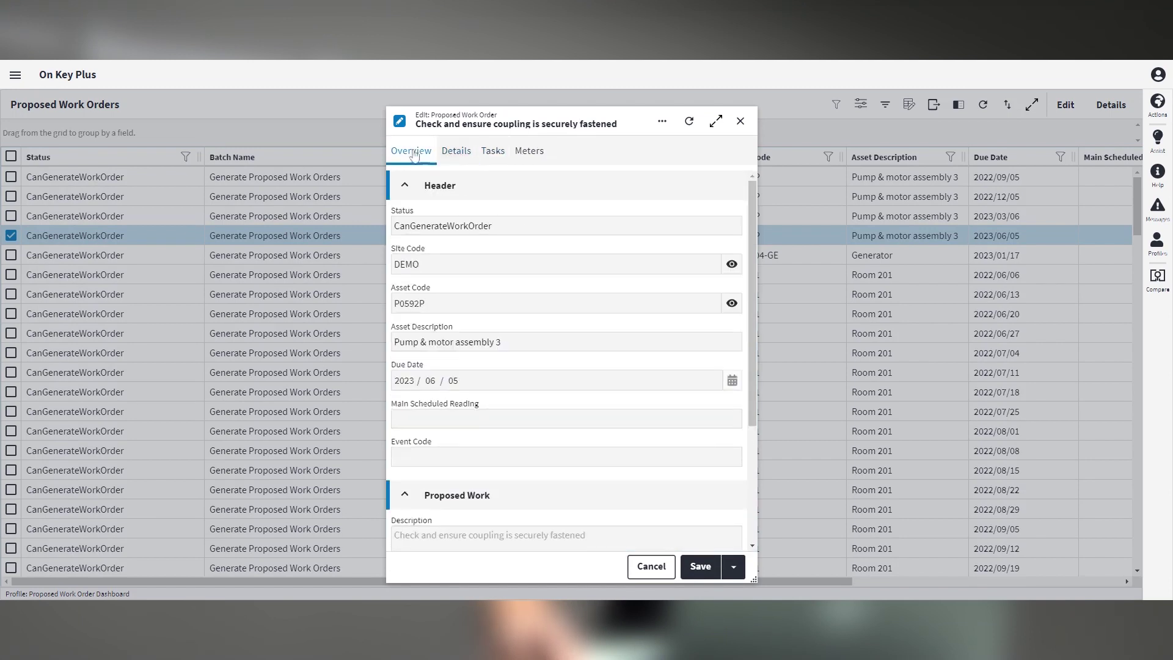
scroll(578, 201, down, 2)
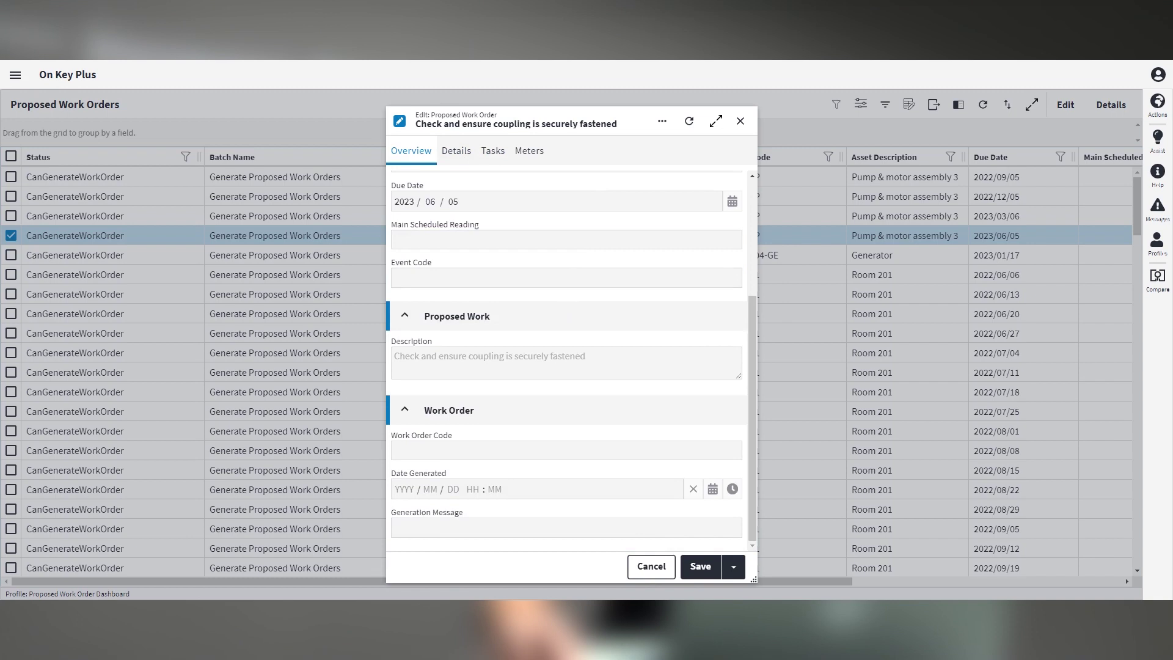
scroll(579, 222, up, 2)
click(493, 150)
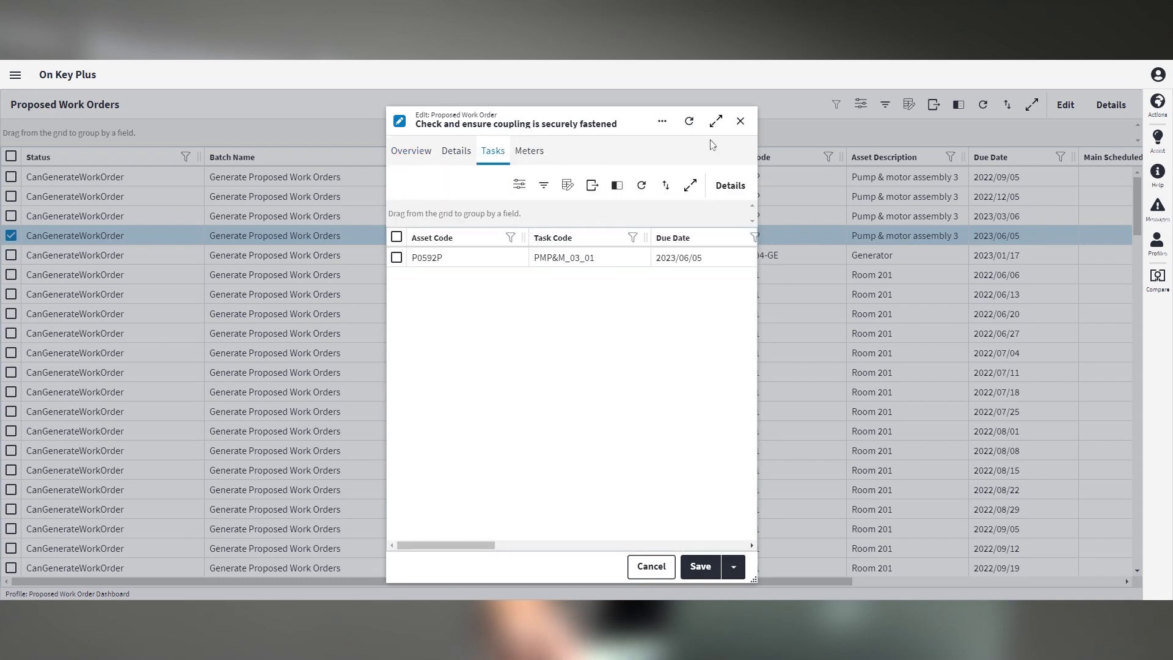
click(740, 120)
scroll(732, 306, down, 3)
double_click(654, 376)
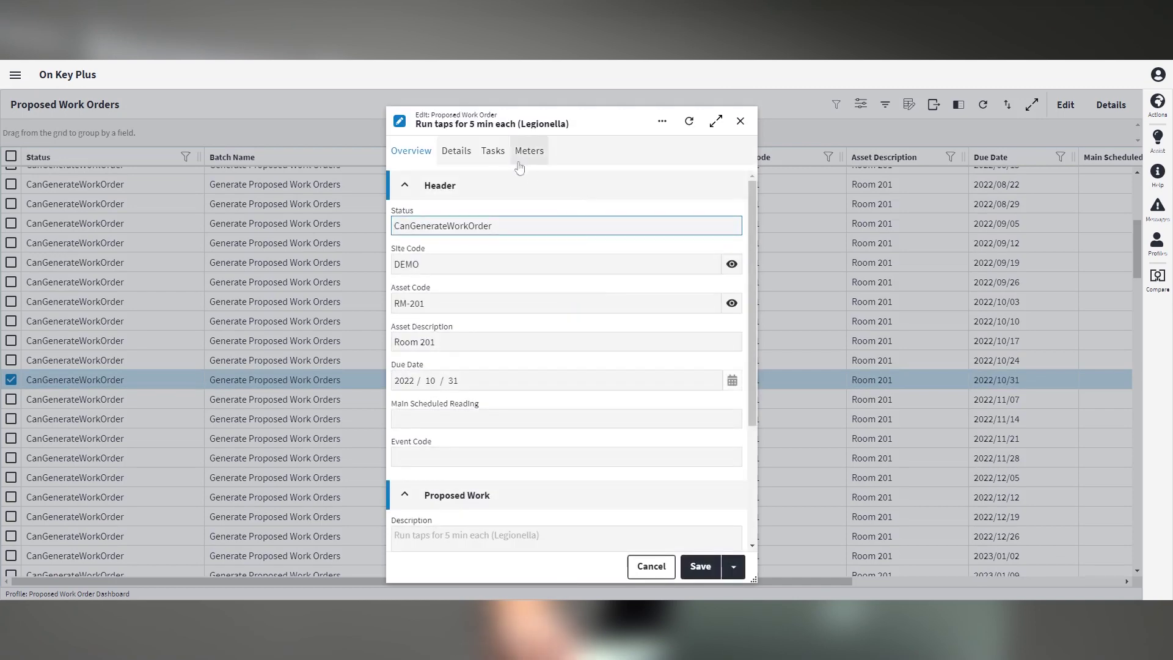
click(492, 150)
Tick the four Pump & motor assembly 3 (P0592P) proposals.
click(740, 120)
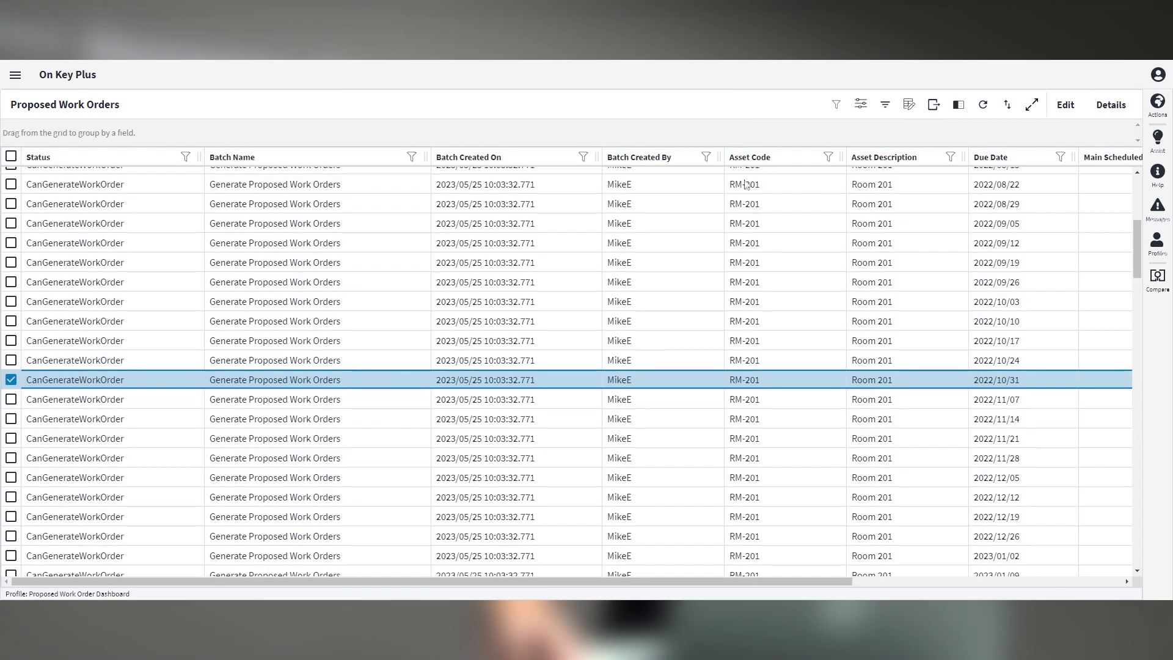
scroll(794, 229, up, 5)
scroll(801, 273, up, 5)
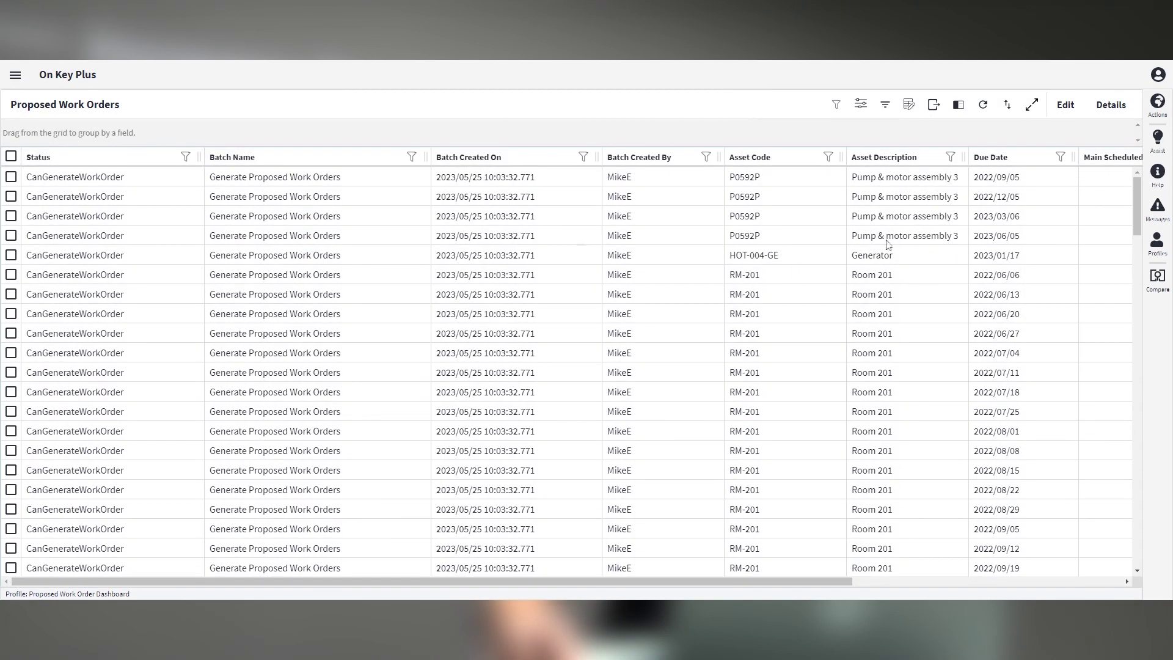
click(11, 177)
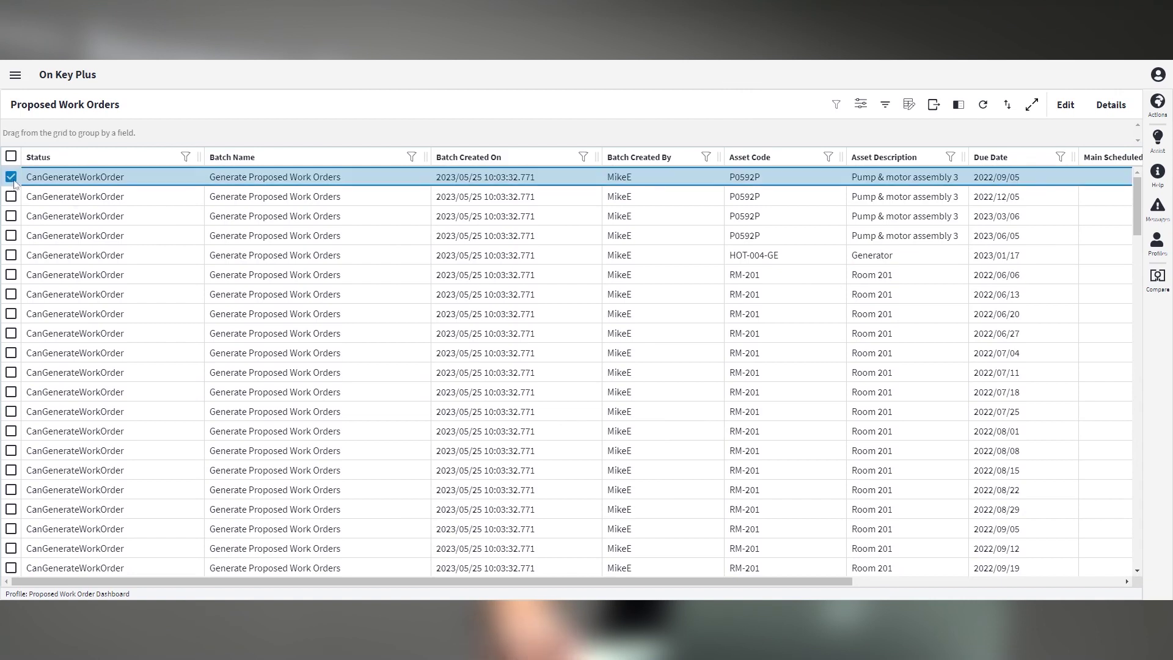
click(11, 217)
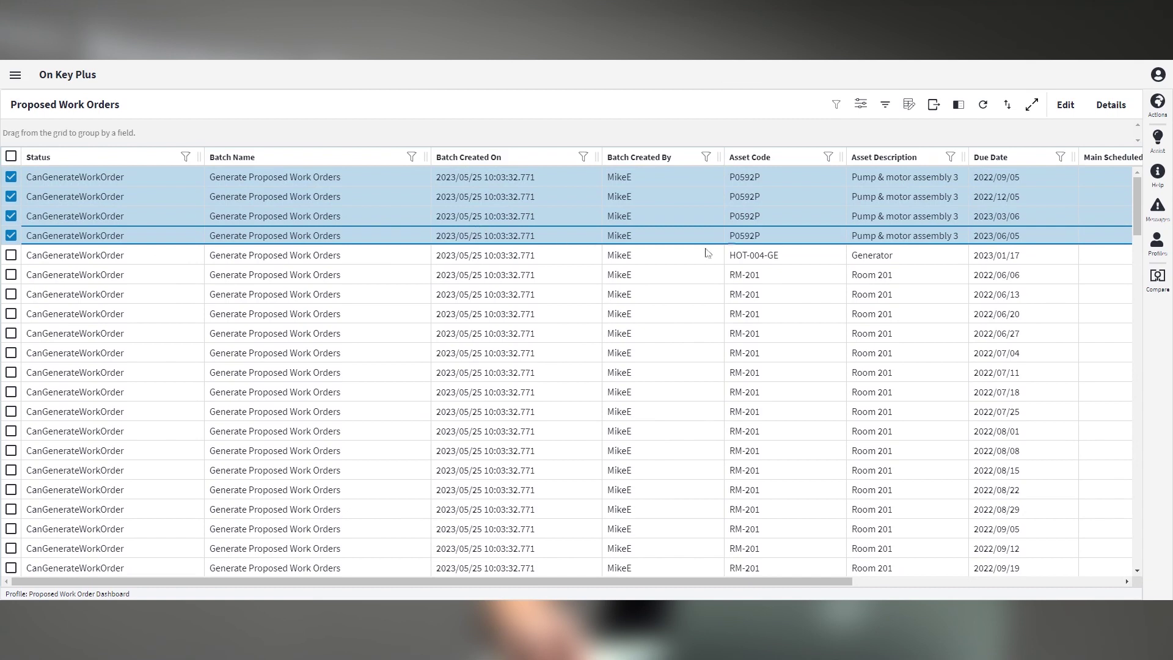
Generate work orders from the ticked proposals via Assist and confirm the background task.
click(1158, 140)
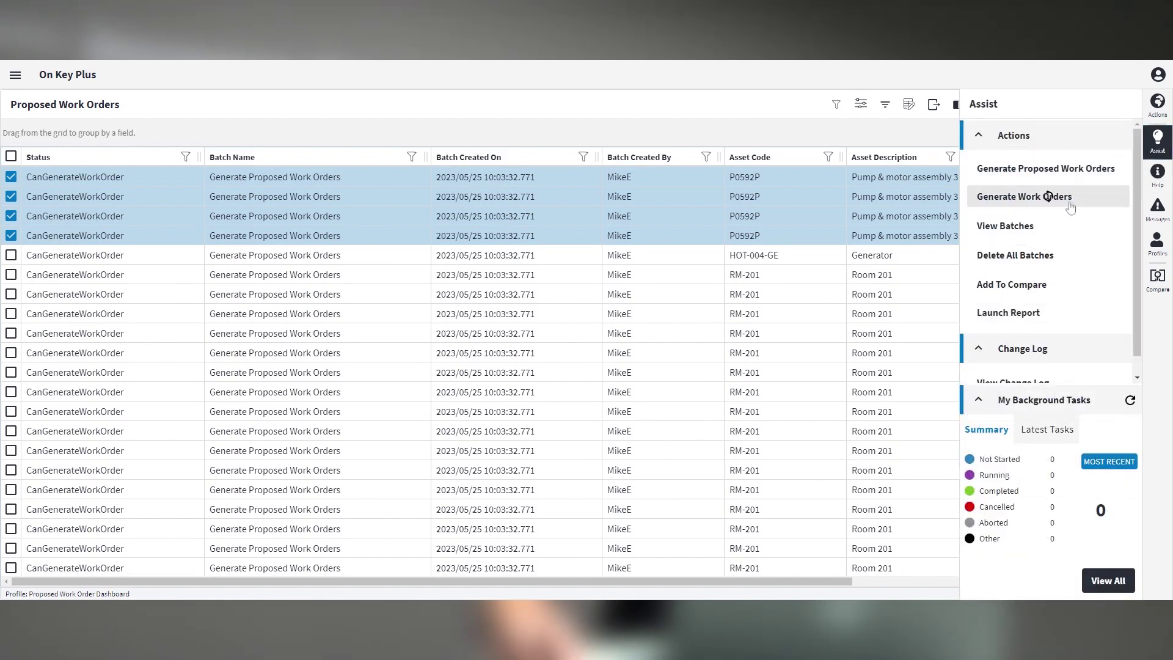
click(1070, 198)
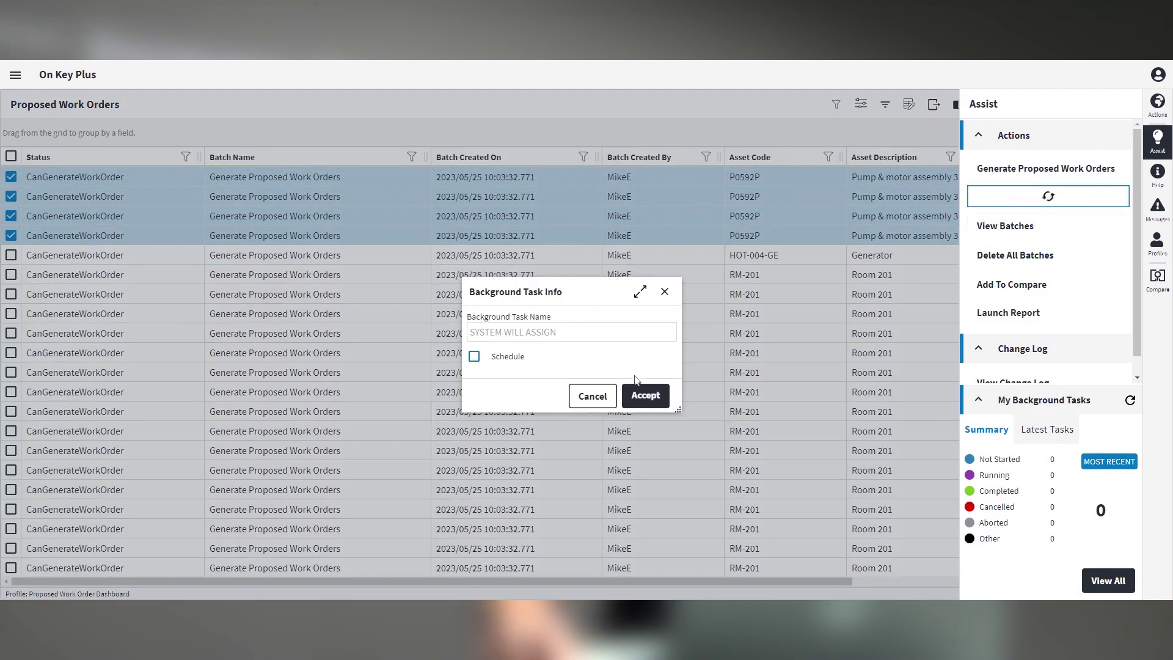
click(645, 395)
click(1168, 145)
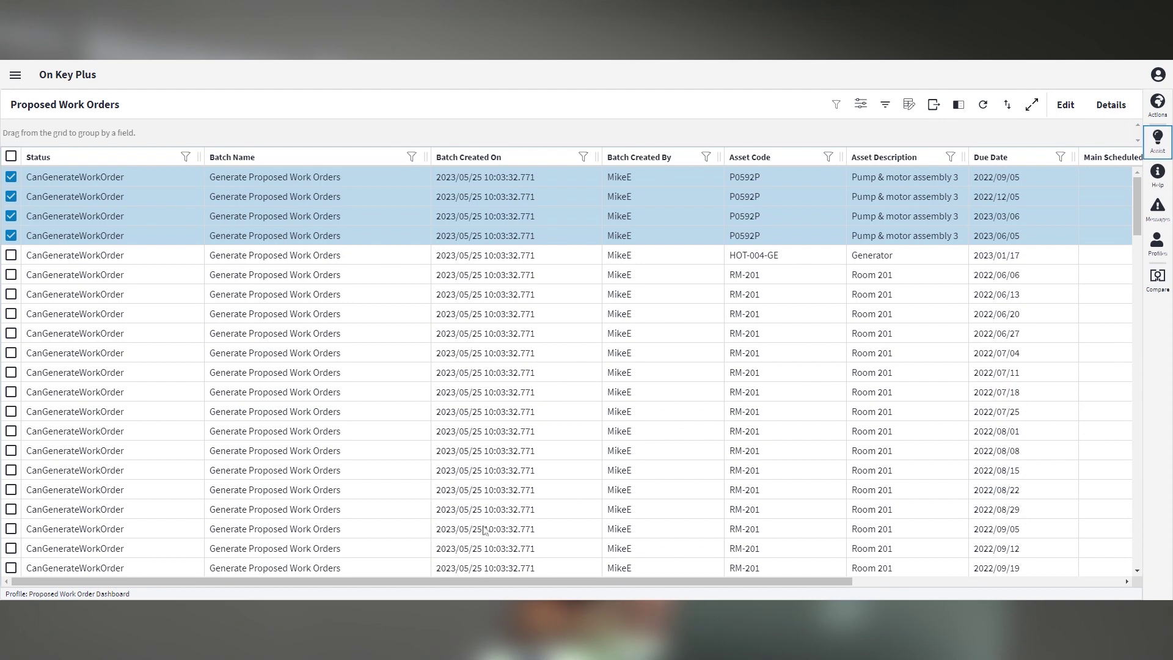
drag(486, 581, 770, 581)
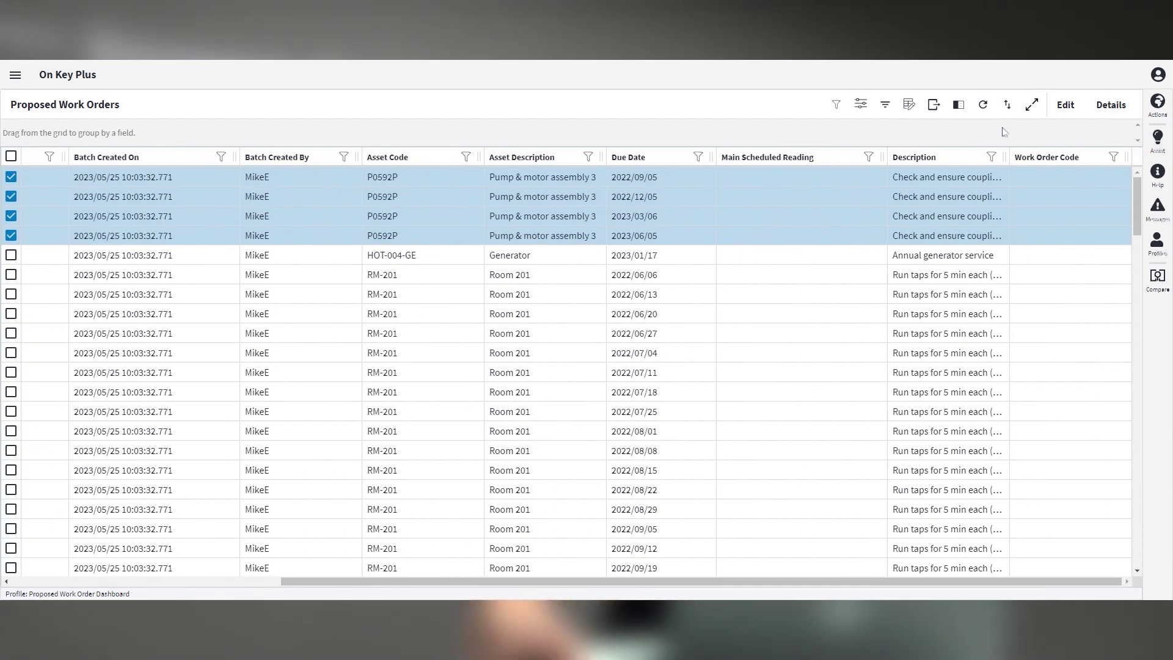
Refresh the grid to reveal work order codes S105878 to S105881.
click(982, 106)
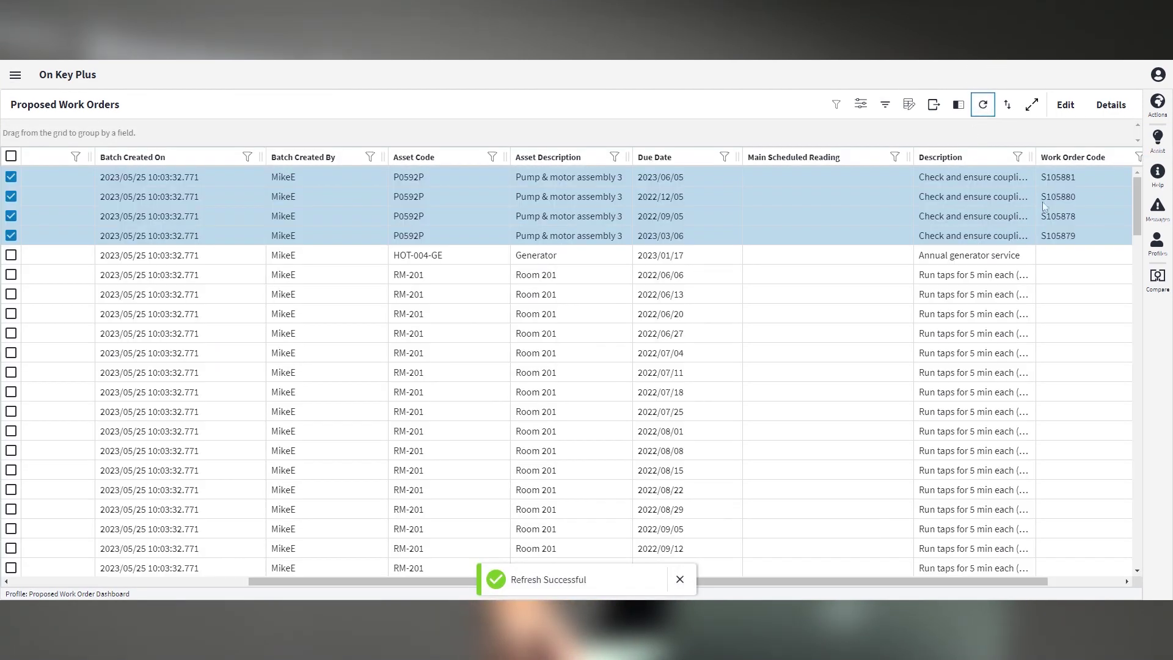